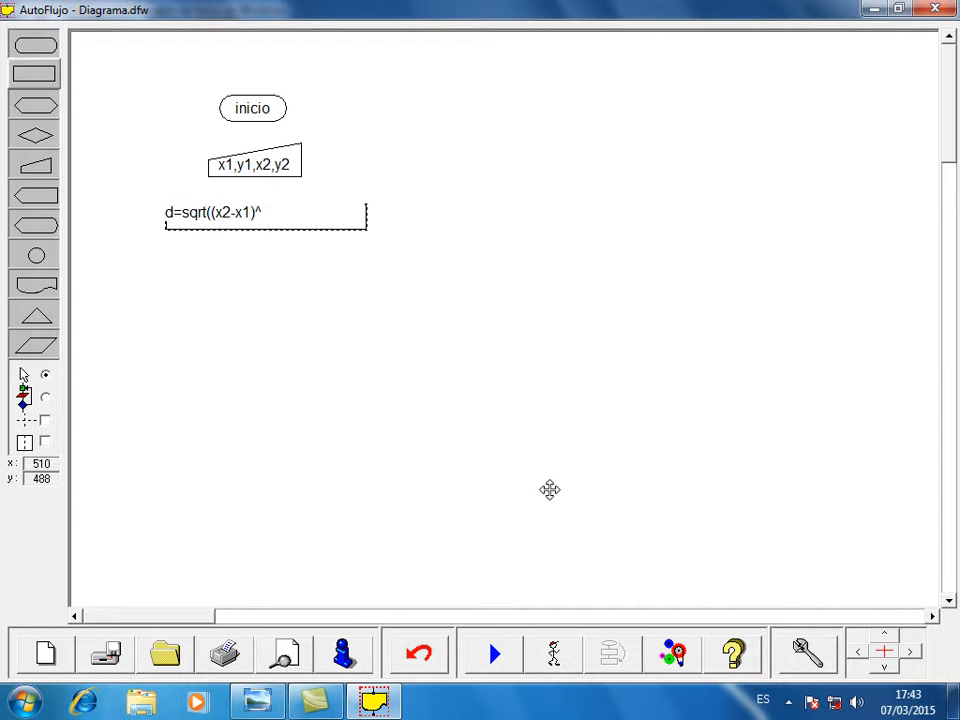
Complete the process box formula as d=sqrt((x2-x1)^2+(y2-y1)^2), checking it against the formula in the distance image
text(2)
text(+)
key(alt+Tab)
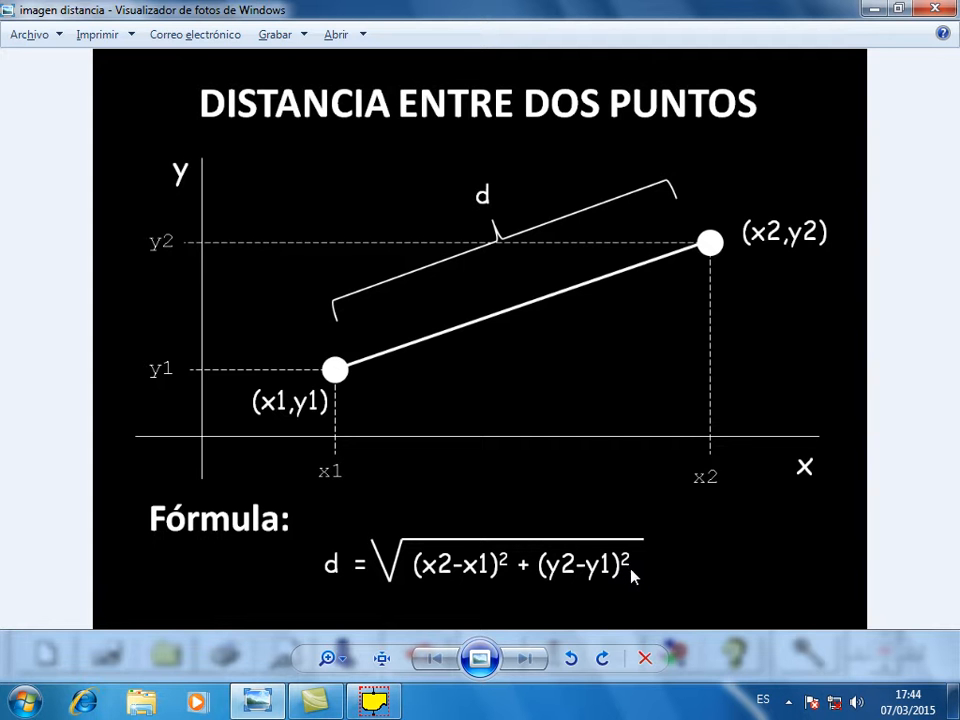
key(alt+Tab)
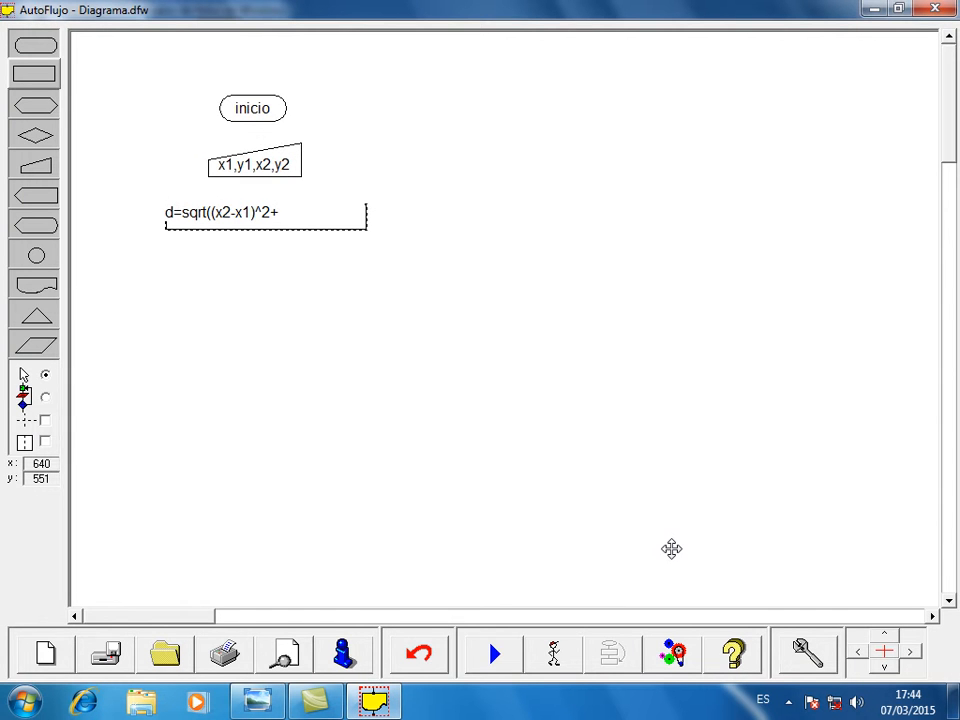
text((y2-y1)^2))
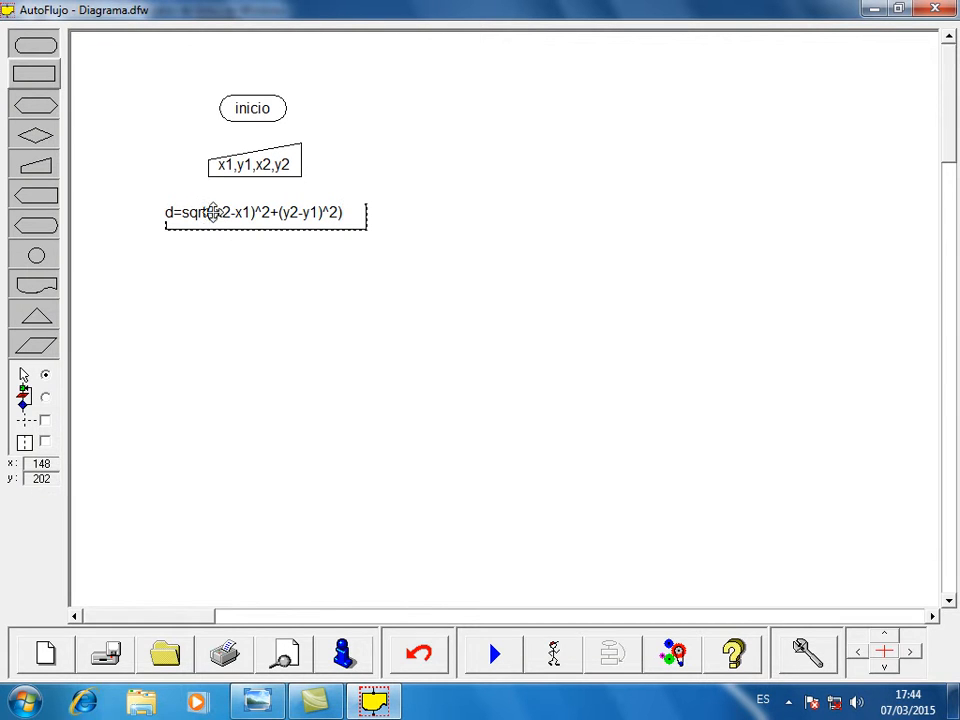
click(566, 278)
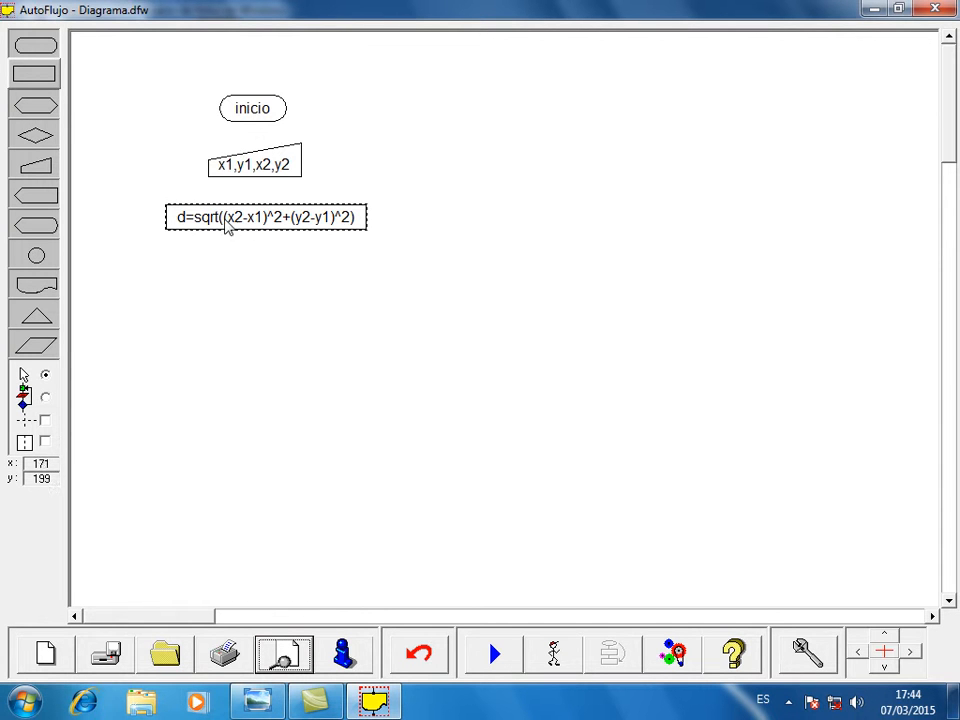
key(alt+Tab)
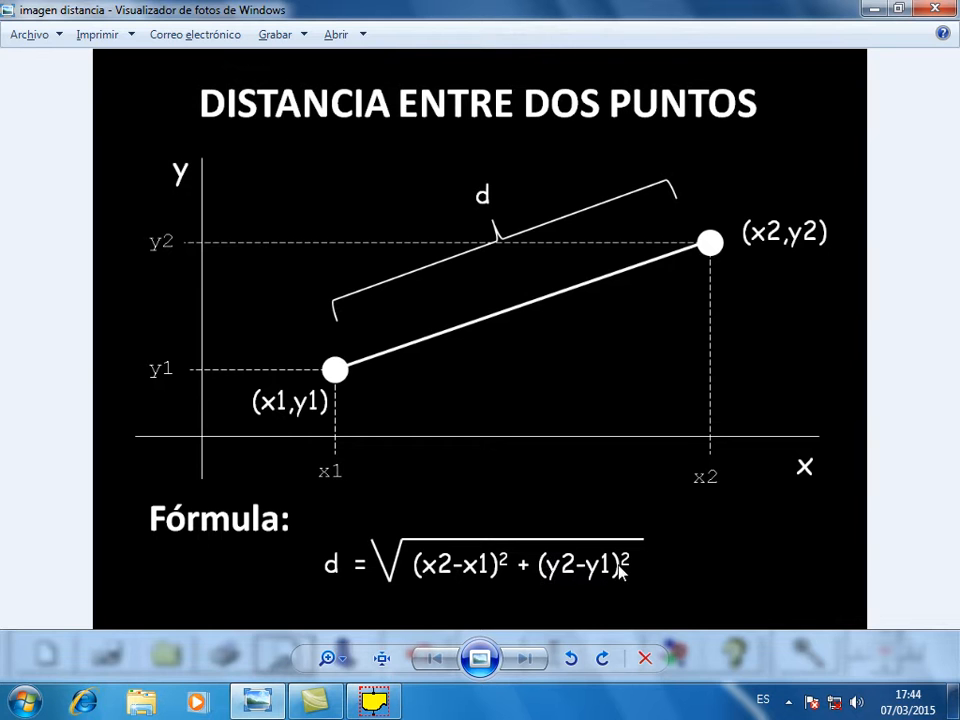
key(alt+Tab)
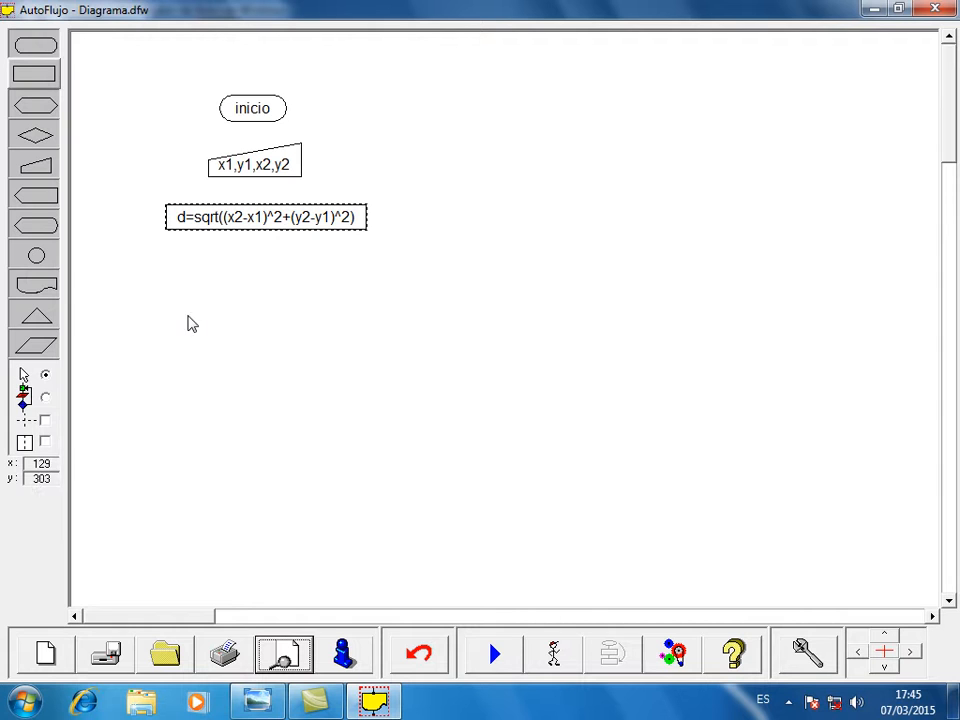
Add a printed-output symbol below the formula box and enter d as its content
click(40, 287)
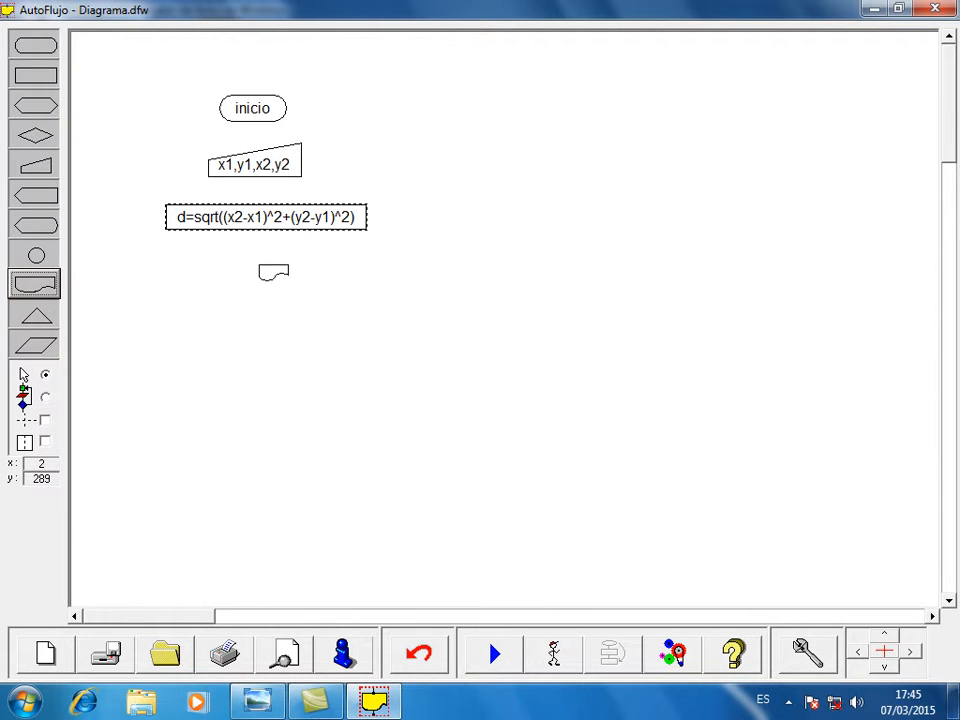
click(258, 263)
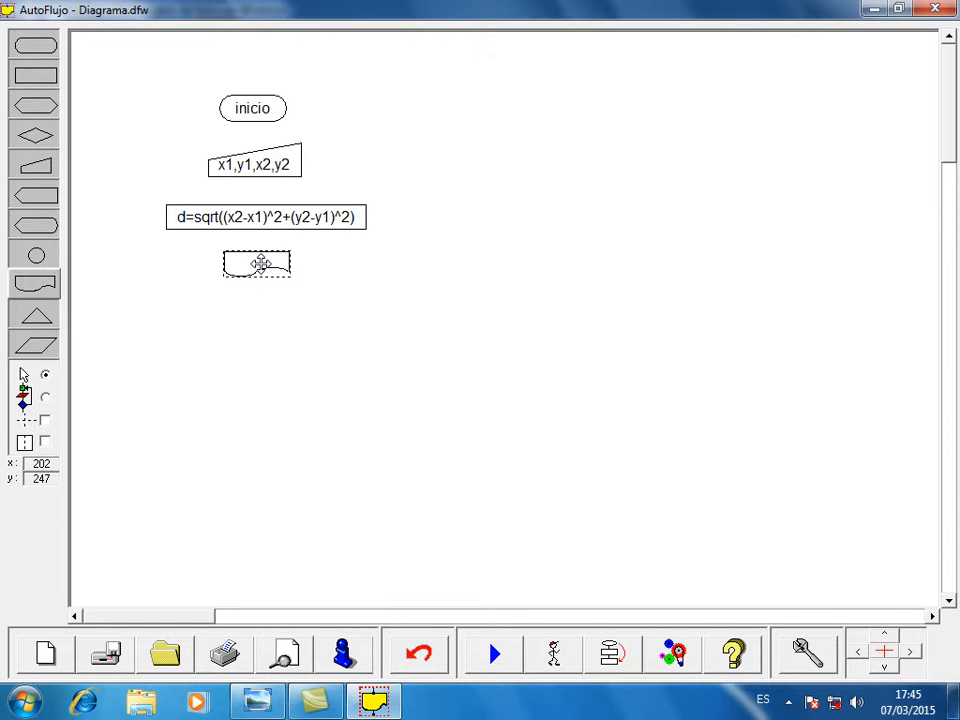
double_click(261, 264)
text(d)
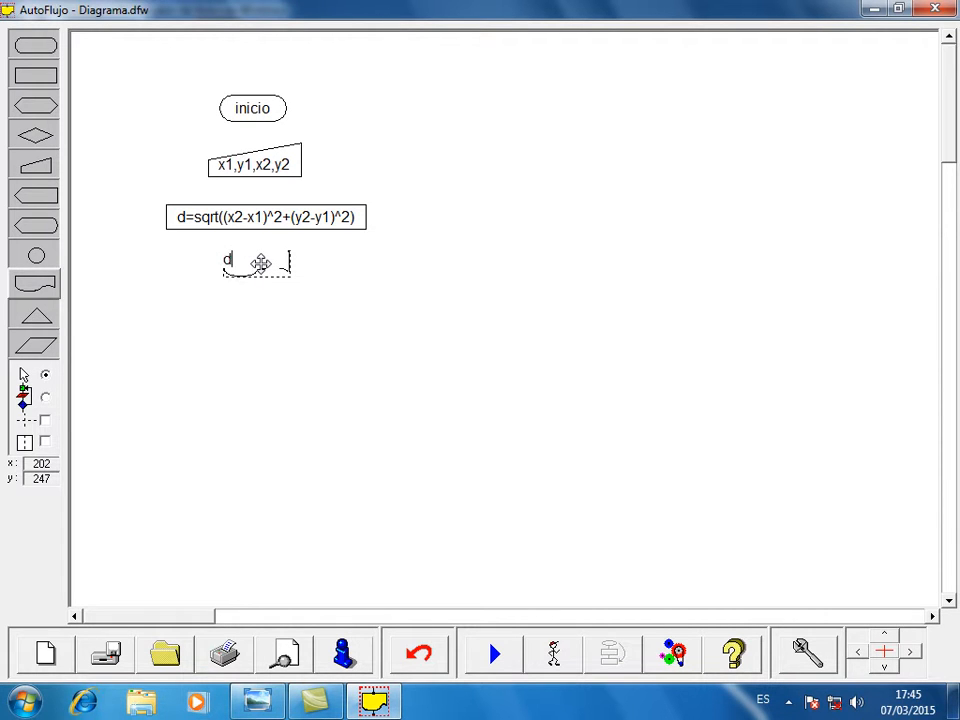
key(Return)
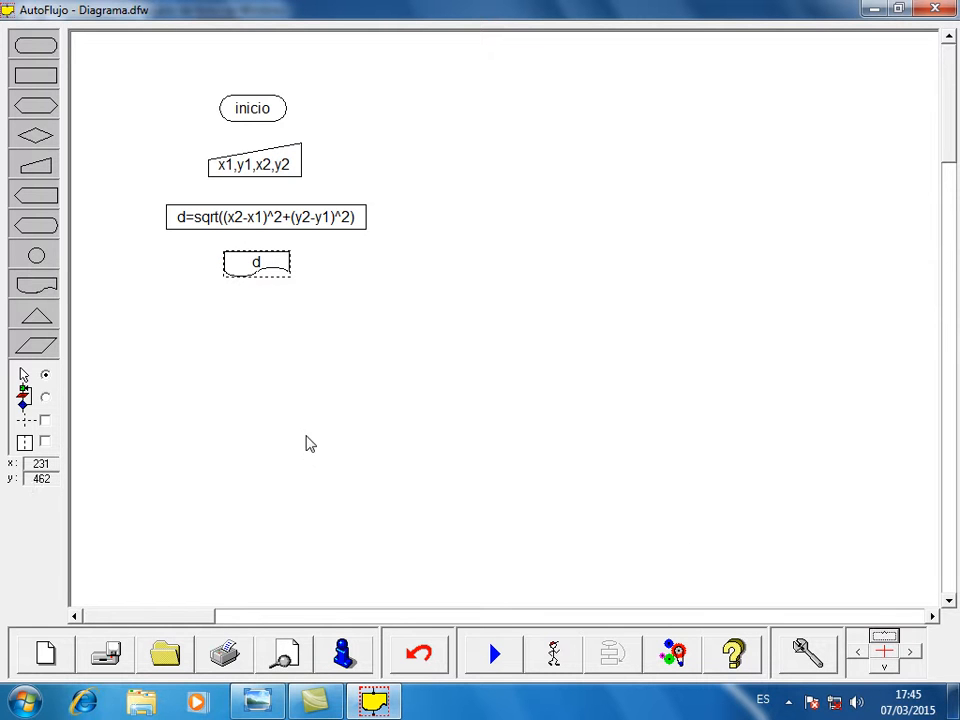
Place a terminal symbol below the d output symbol and label it fin
click(38, 43)
click(280, 329)
drag(280, 329, 259, 316)
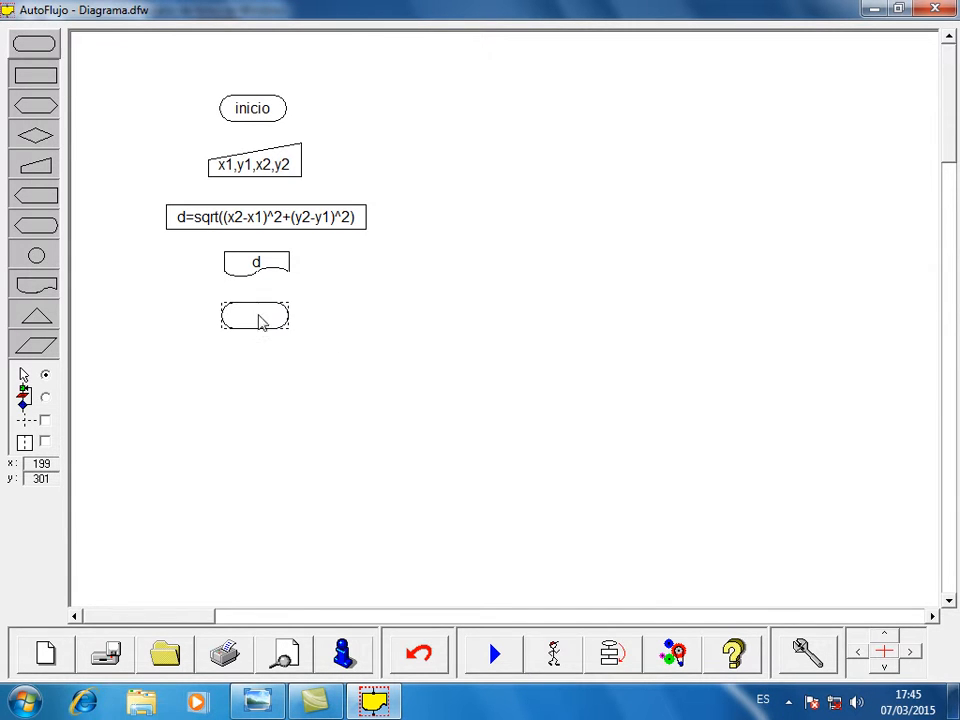
text(fin)
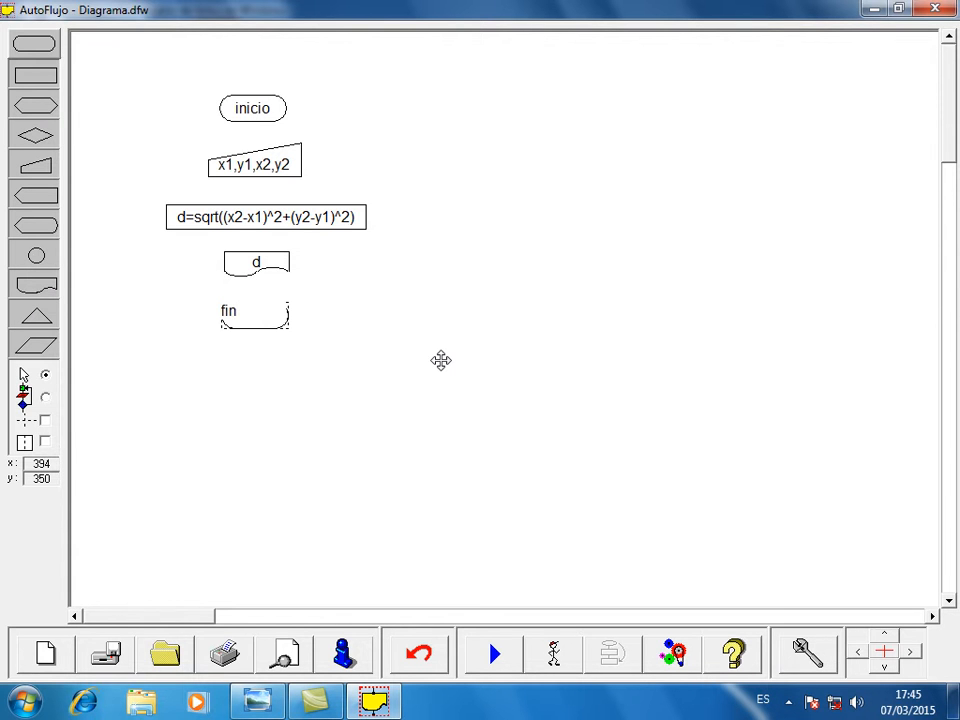
key(Return)
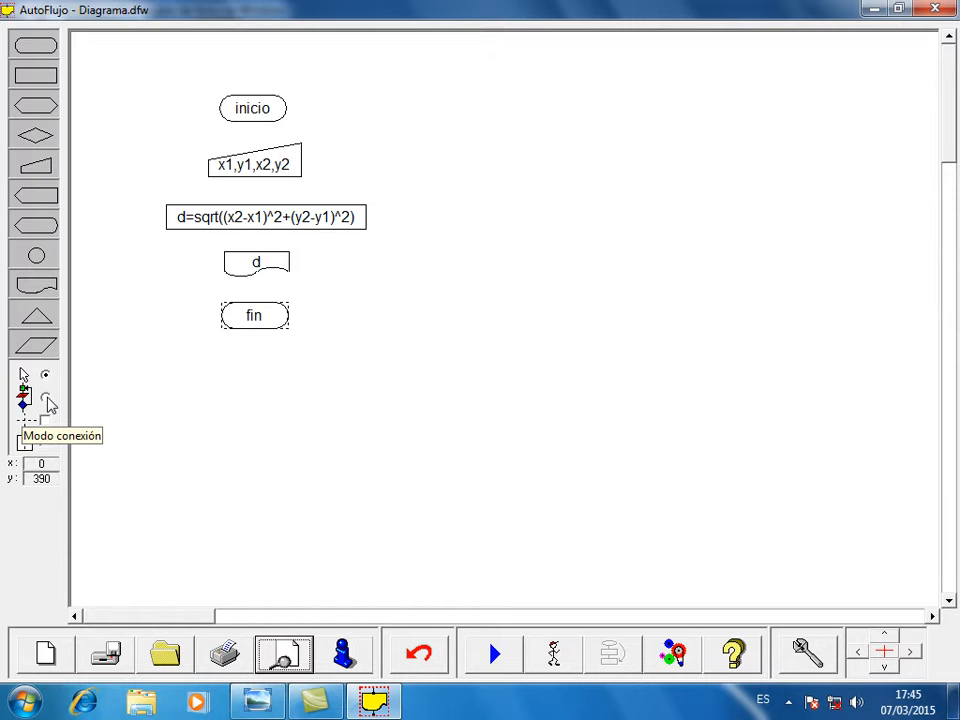
In connection mode, link inicio, the x1,y1,x2,y2 input, the formula box, the d output and fin in sequence
click(46, 398)
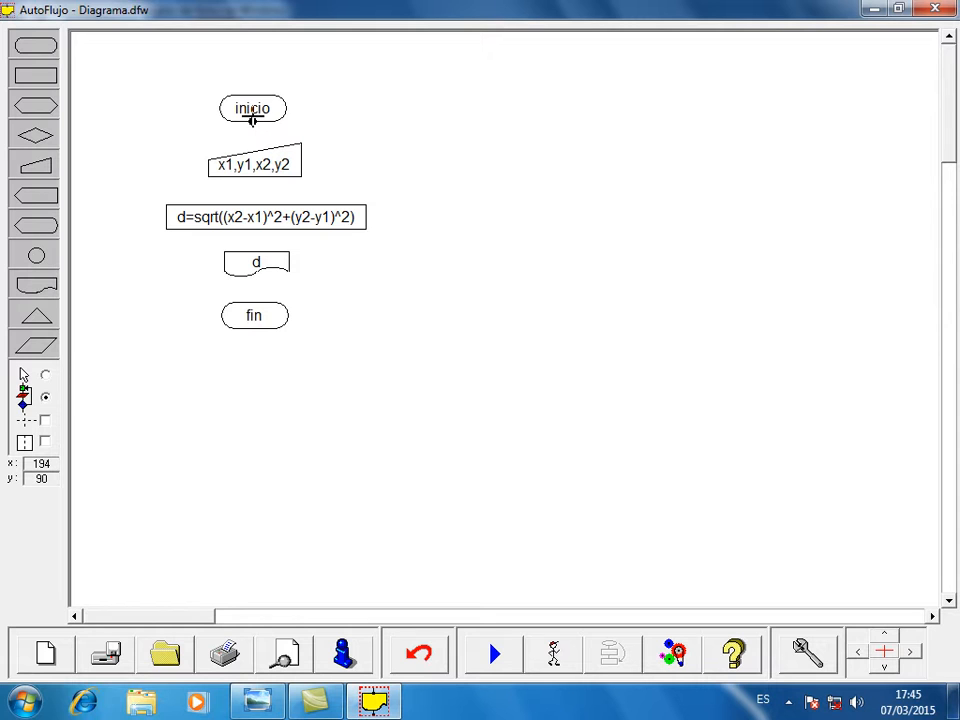
drag(251, 134, 253, 144)
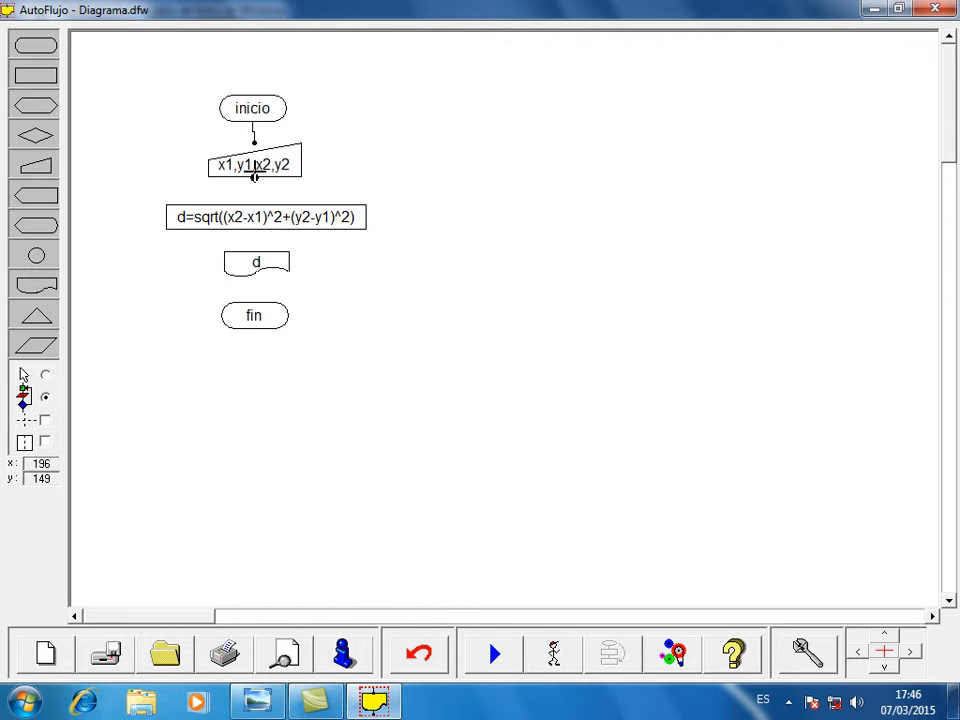
drag(255, 175, 251, 206)
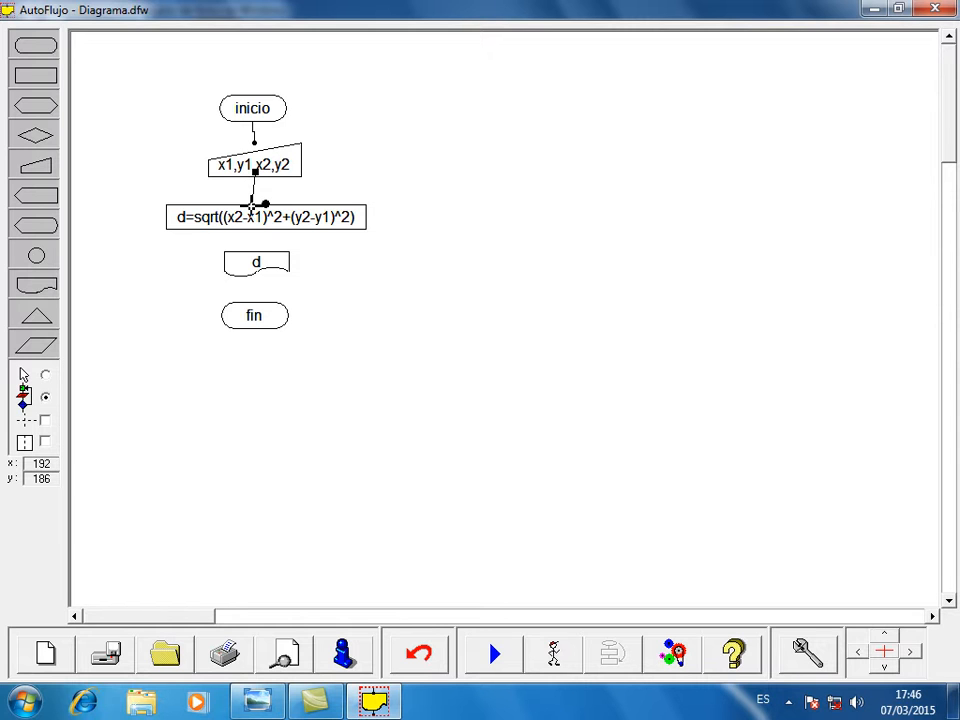
drag(251, 206, 250, 206)
drag(255, 246, 254, 250)
drag(256, 250, 249, 300)
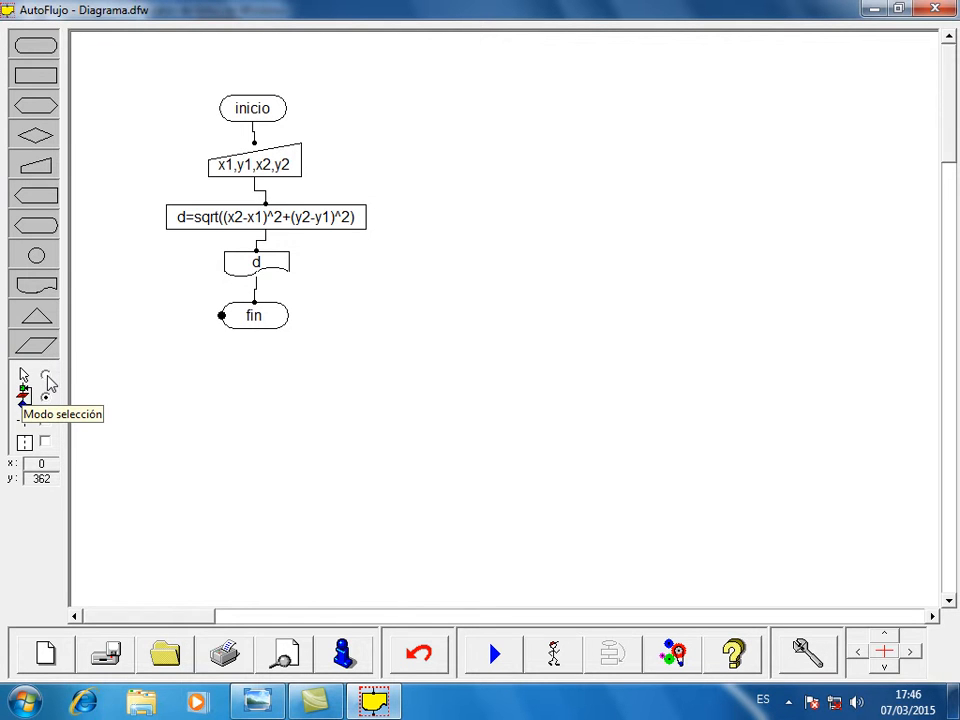
Return to selection mode and shift the fin terminal and the formula box to straighten their connectors
click(45, 375)
click(258, 317)
drag(263, 318, 261, 318)
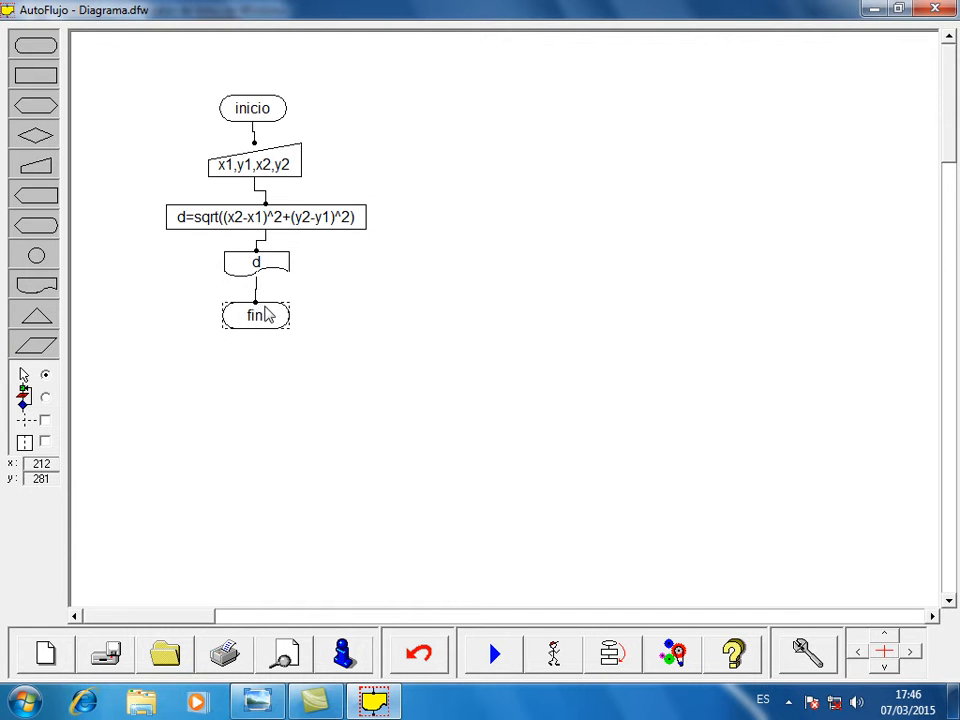
drag(266, 314, 266, 316)
drag(270, 215, 273, 216)
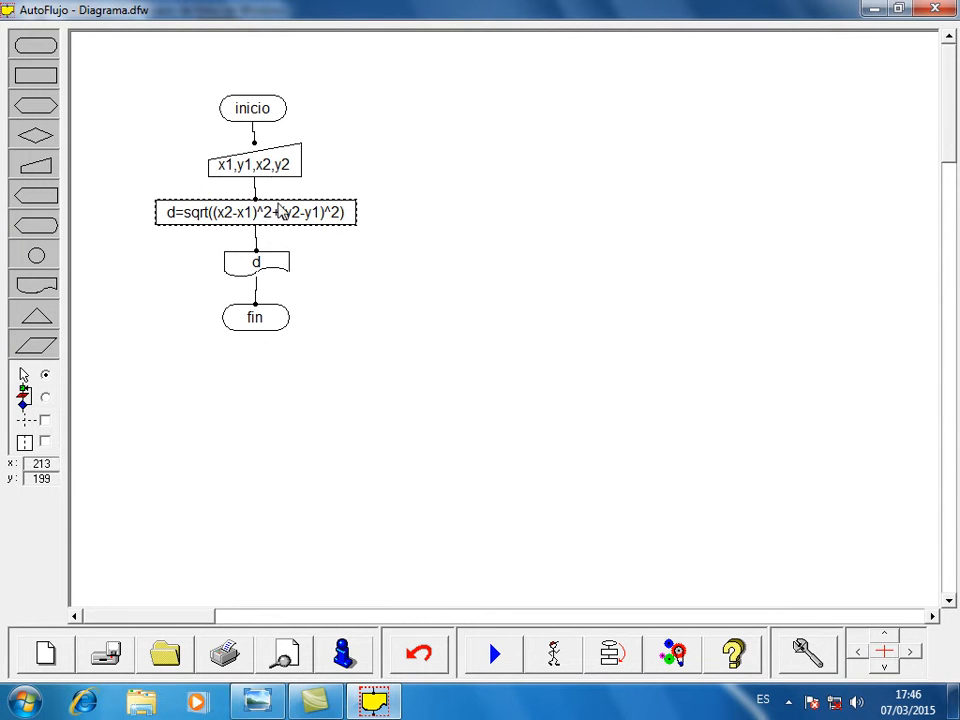
drag(268, 210, 268, 212)
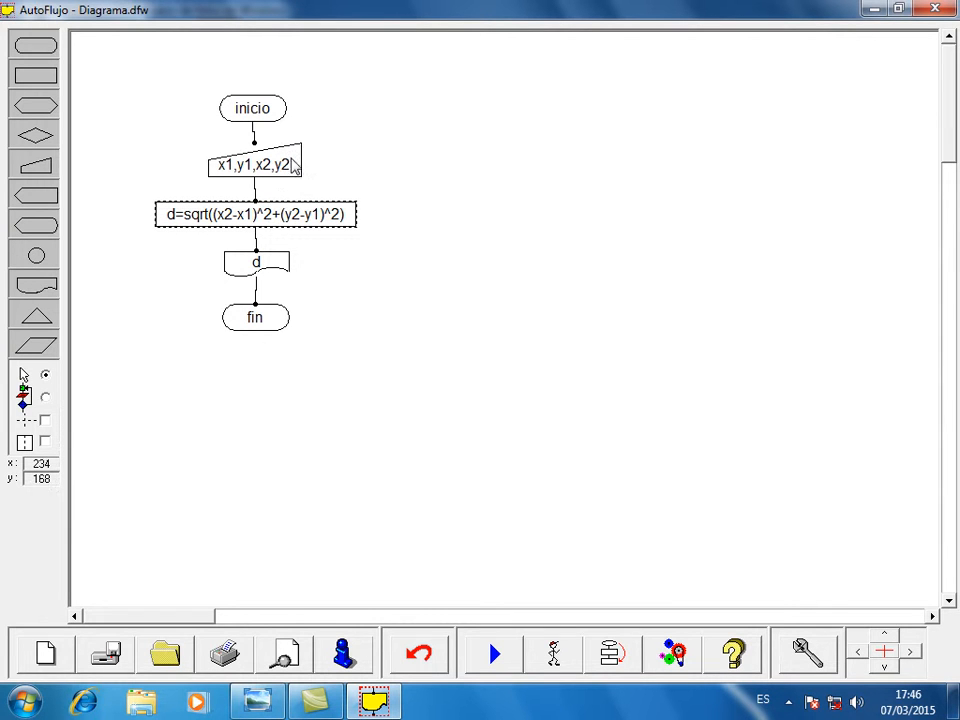
Align the inicio terminal, the x1,y1,x2,y2 input and the d output vertically with the rest of the flowchart
click(259, 110)
drag(259, 110, 268, 120)
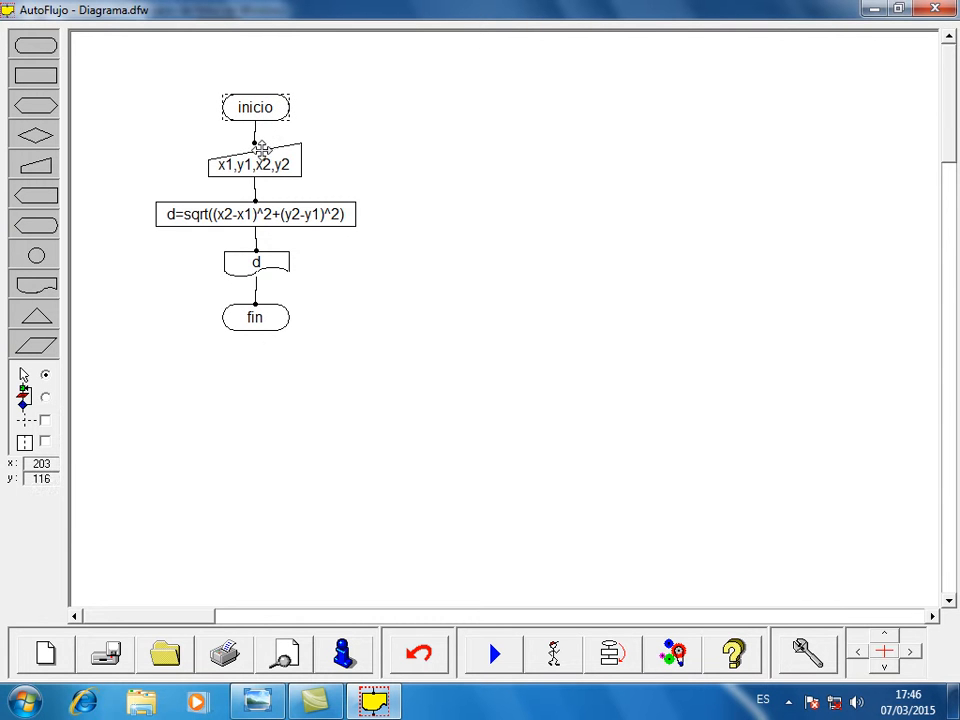
click(262, 157)
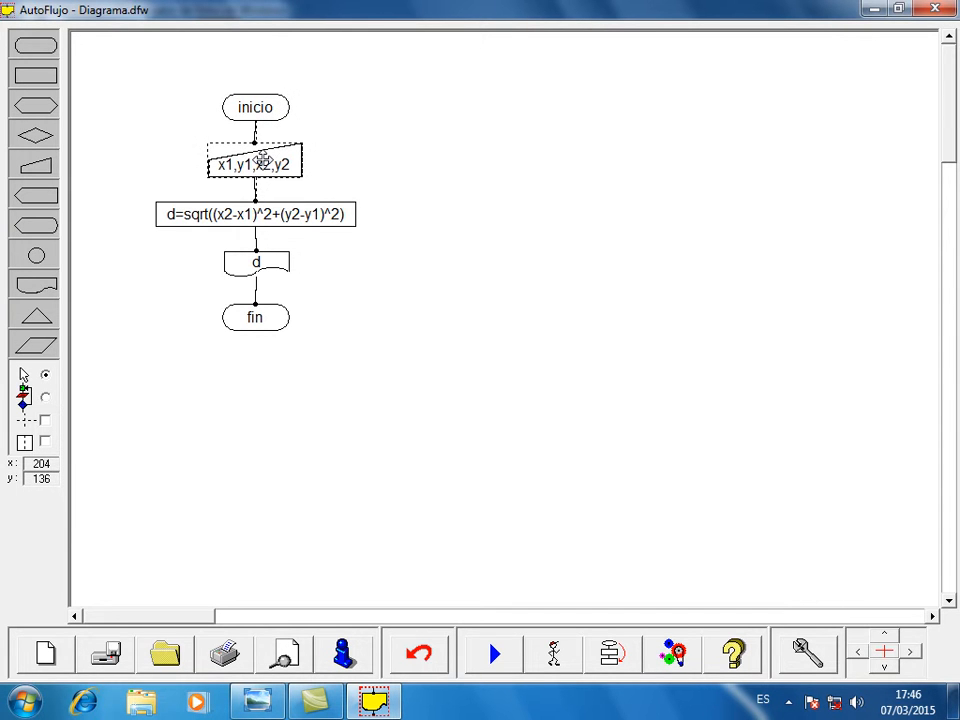
click(259, 257)
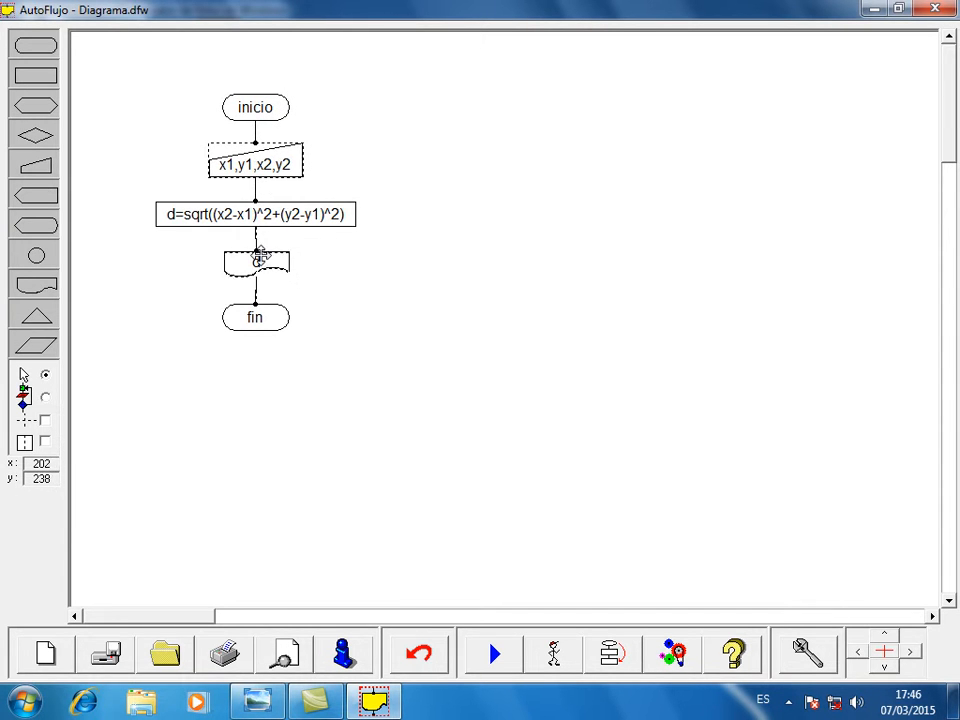
click(259, 258)
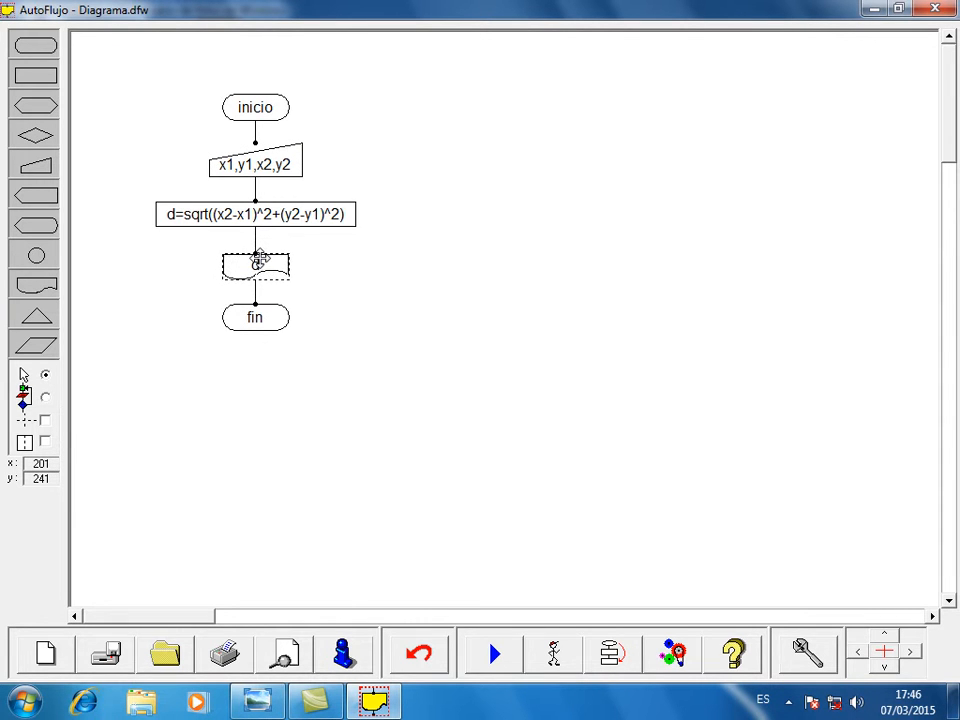
click(503, 420)
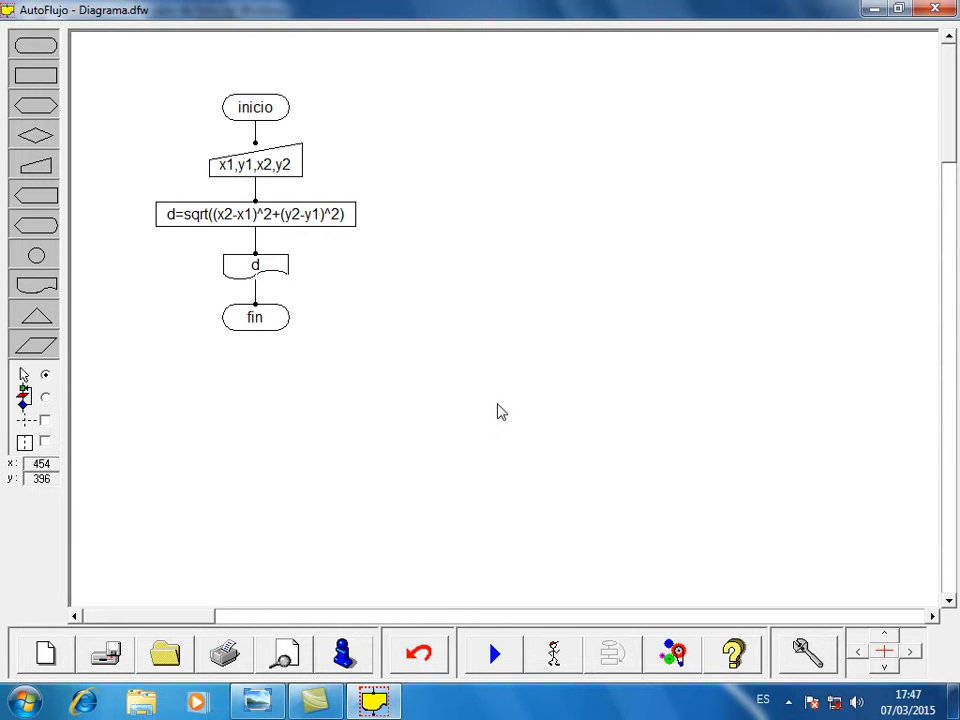
Start executing the diagram step by step and show the Prueba de escritorio window beside the flowchart
click(554, 655)
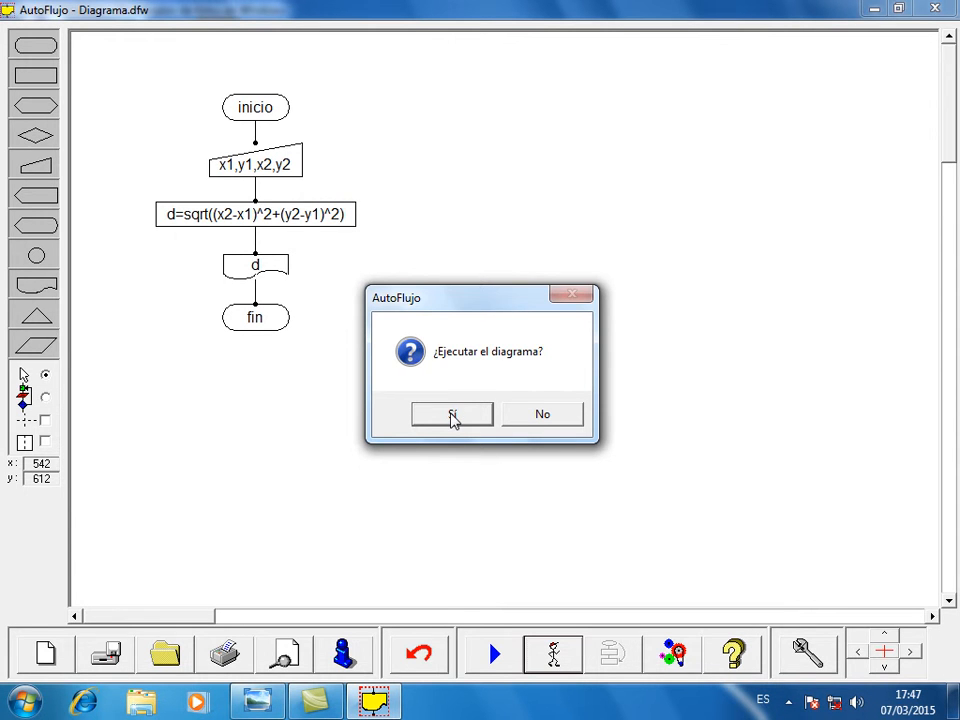
click(452, 418)
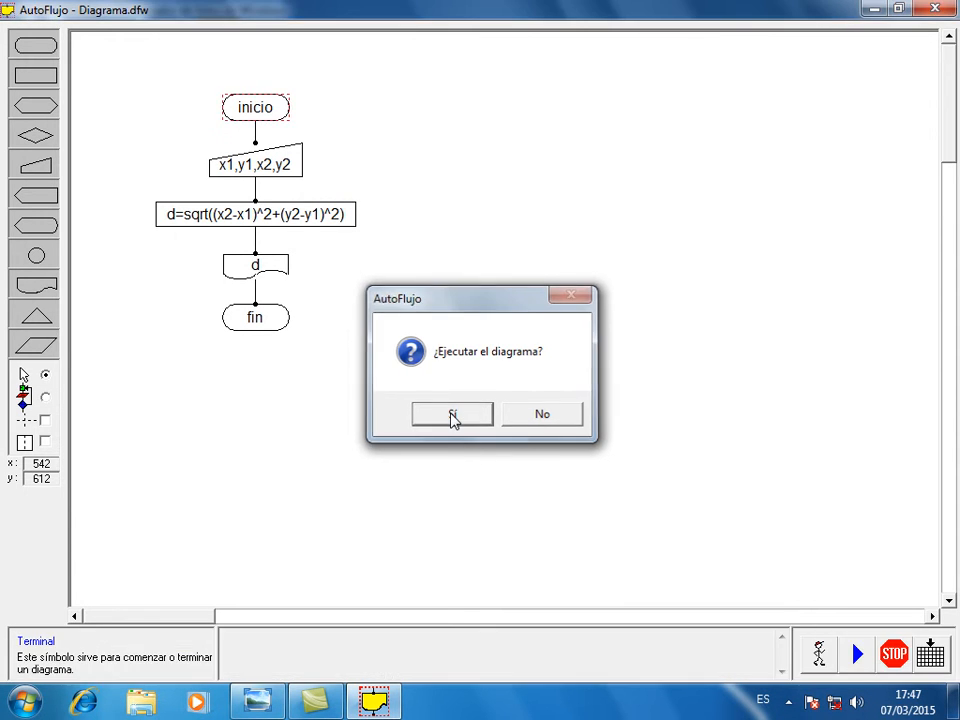
click(931, 660)
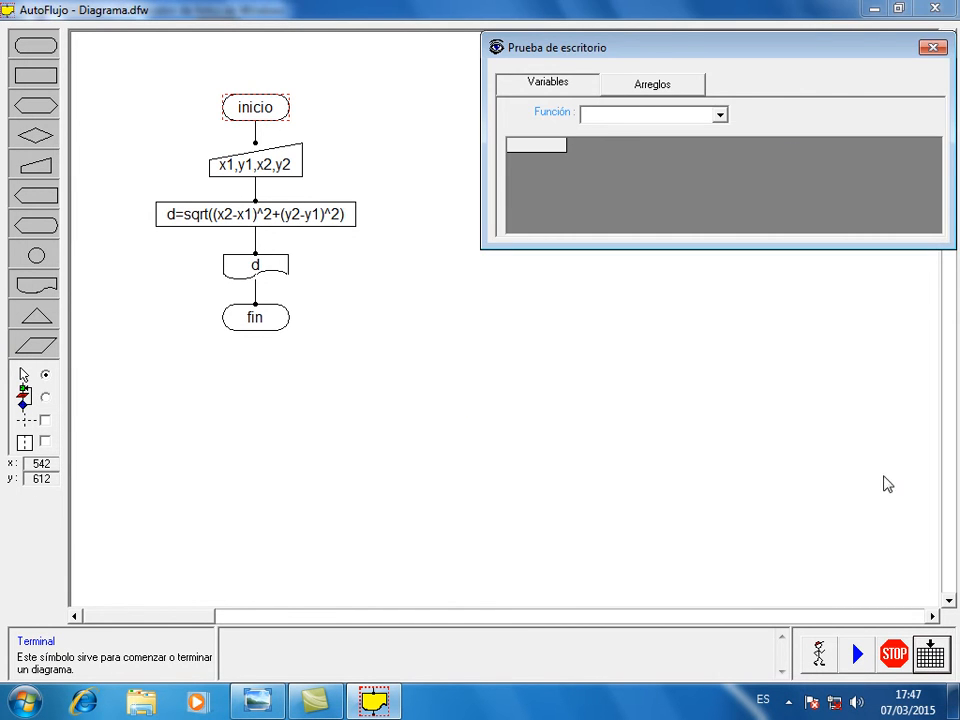
drag(703, 66, 653, 174)
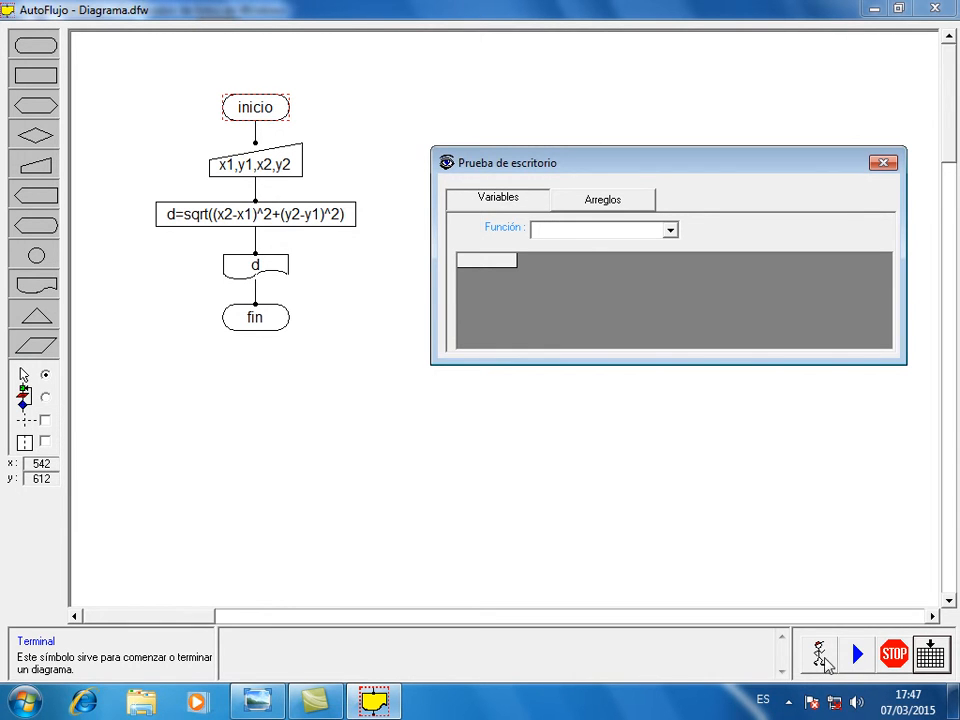
Advance to the input symbol, enter x1=5, y1=2, x2=9 and y2=11, and execute the distance formula process
click(819, 656)
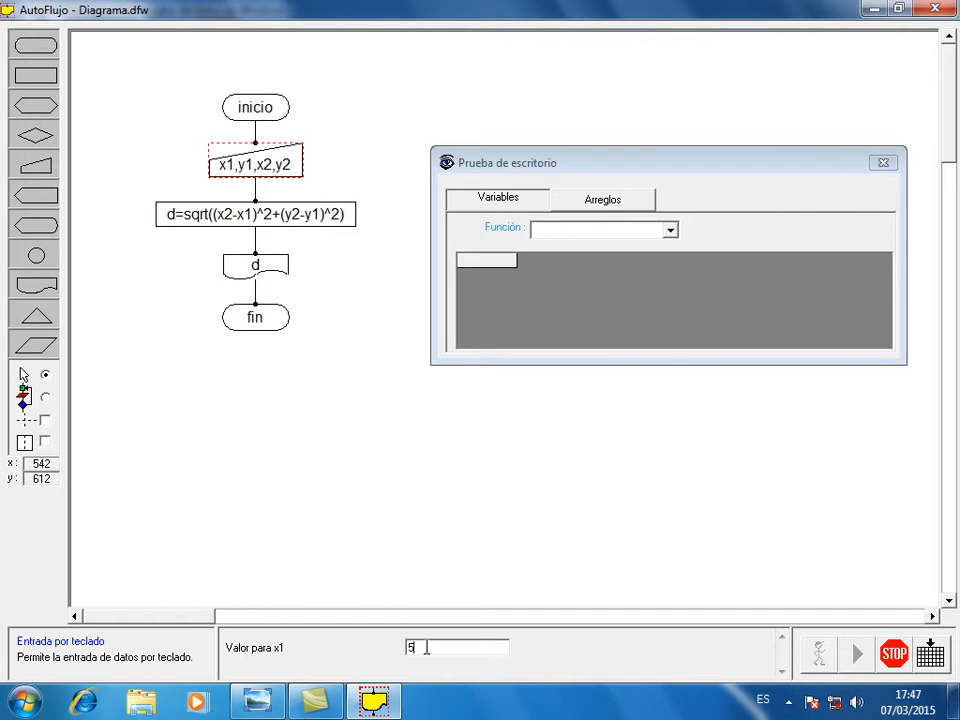
key(Return)
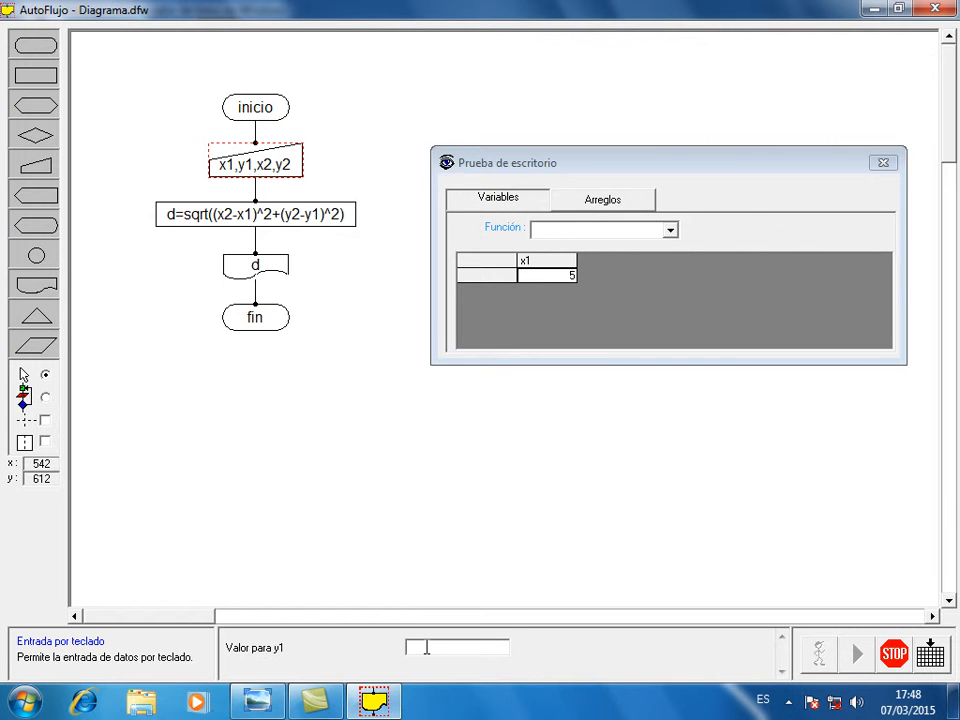
text(2)
key(Return)
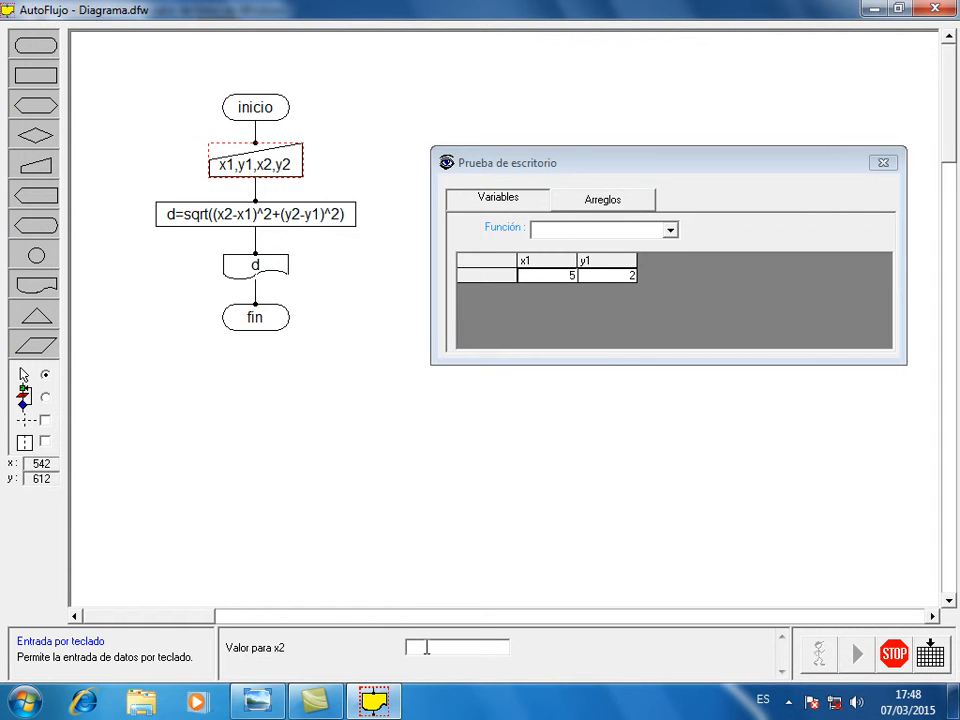
text(9)
key(Return)
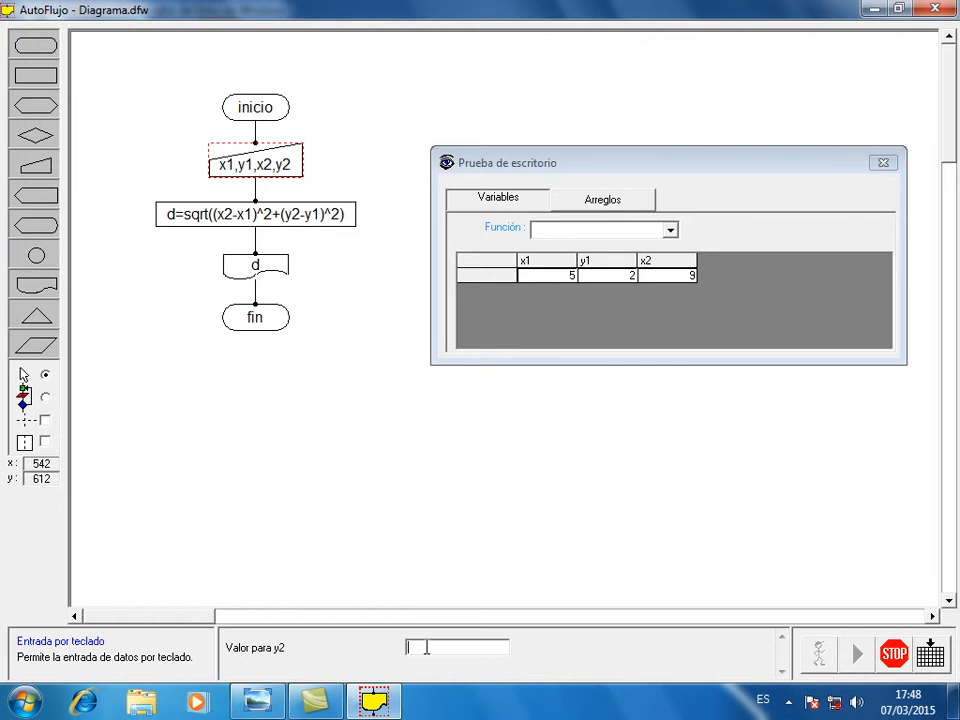
text(11)
key(Return)
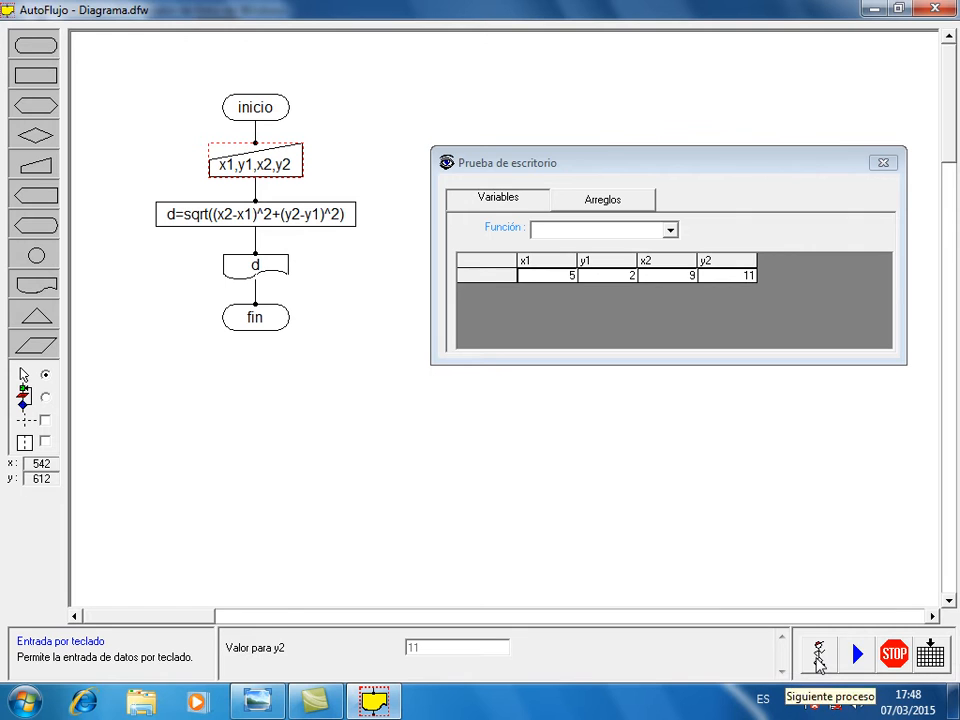
click(820, 662)
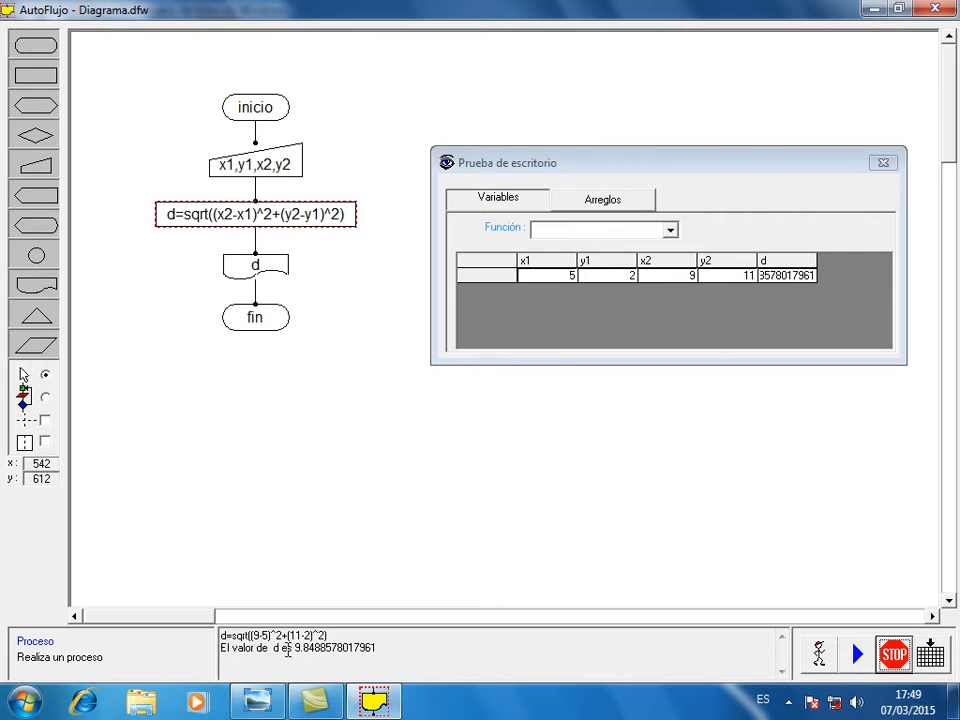
Step through the d output and the fin terminal, and end the execution of the diagram
click(820, 655)
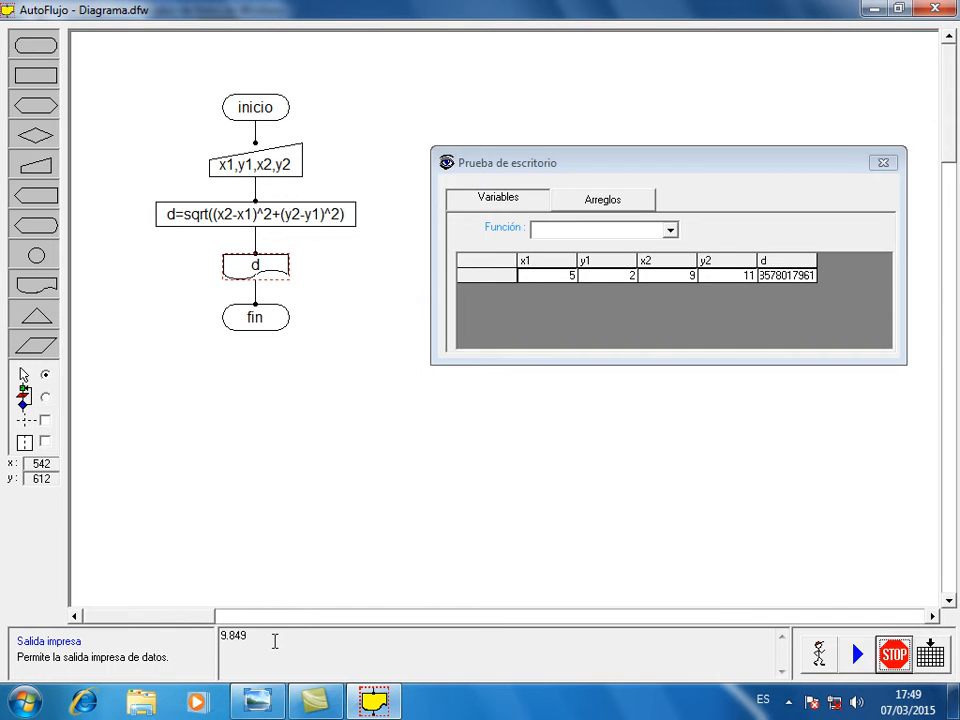
click(819, 655)
click(819, 655)
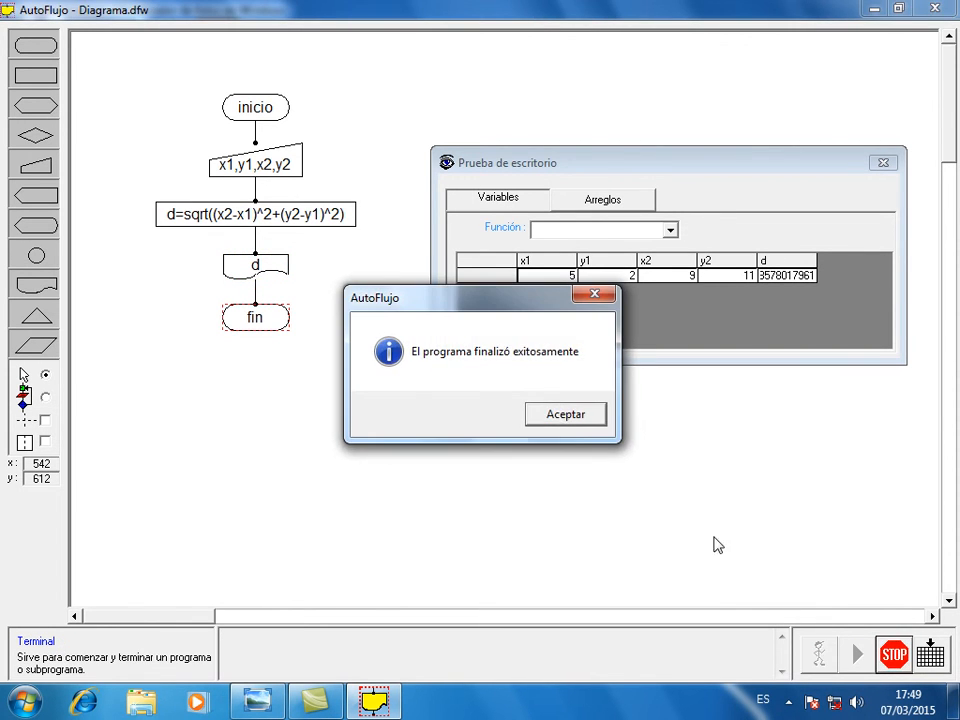
click(565, 414)
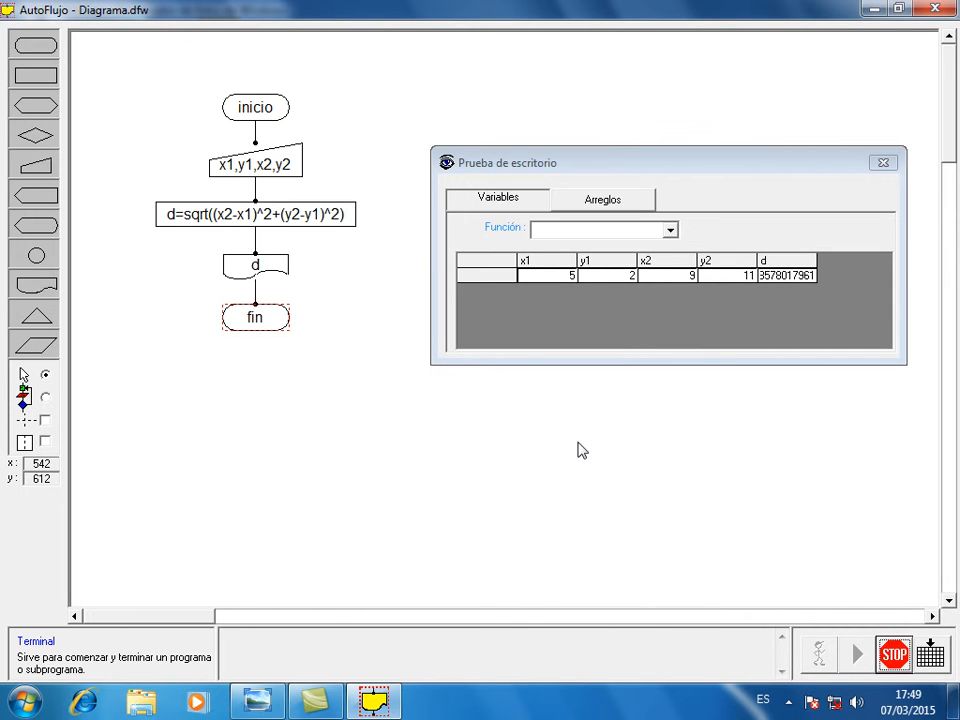
click(894, 656)
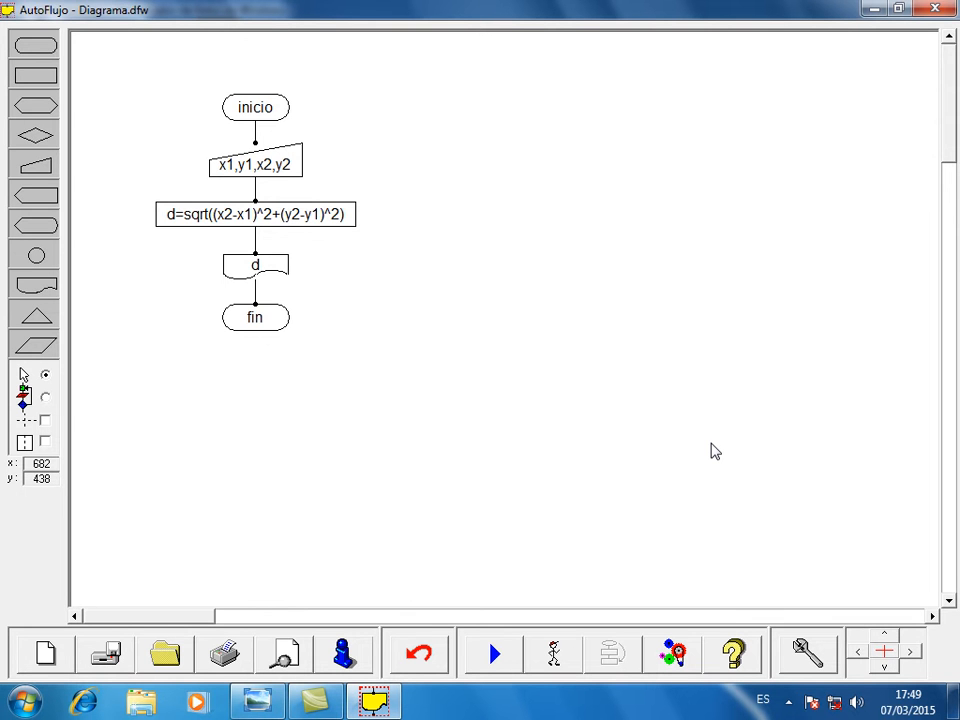
Run the diagram continuously with the Prueba de escritorio window shown, entering x1=4, y1=-1, x2=7 and y2=3
click(503, 654)
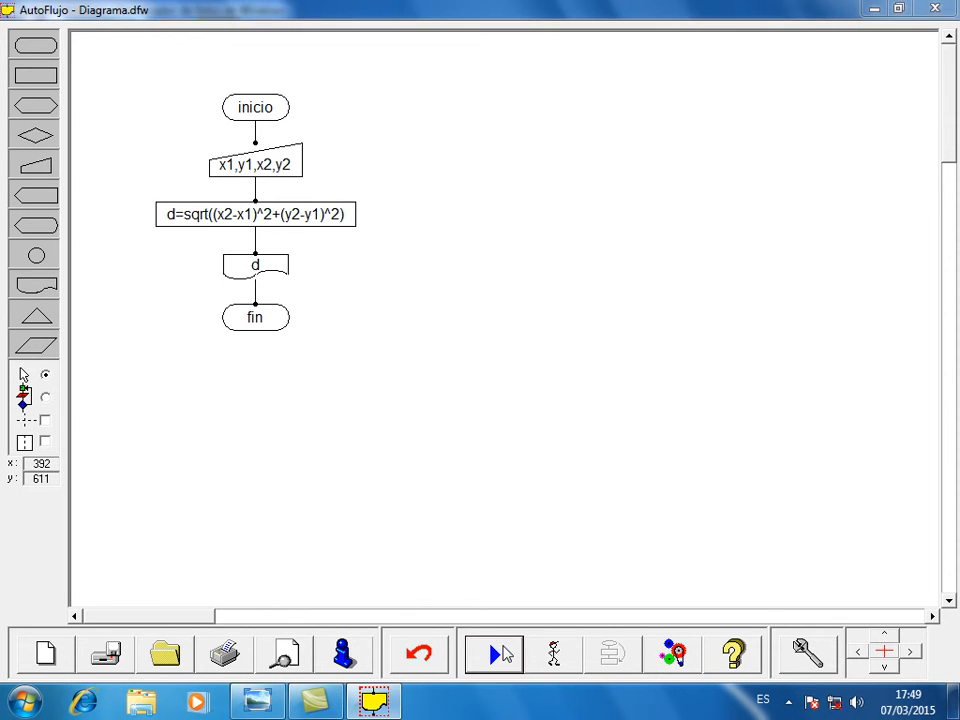
click(452, 424)
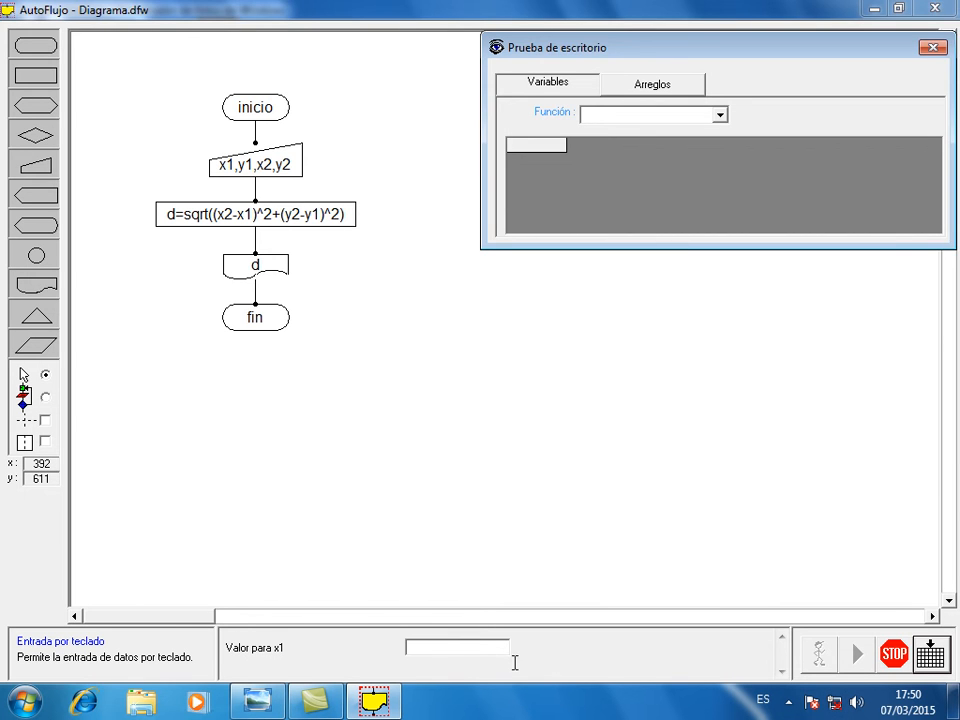
click(470, 650)
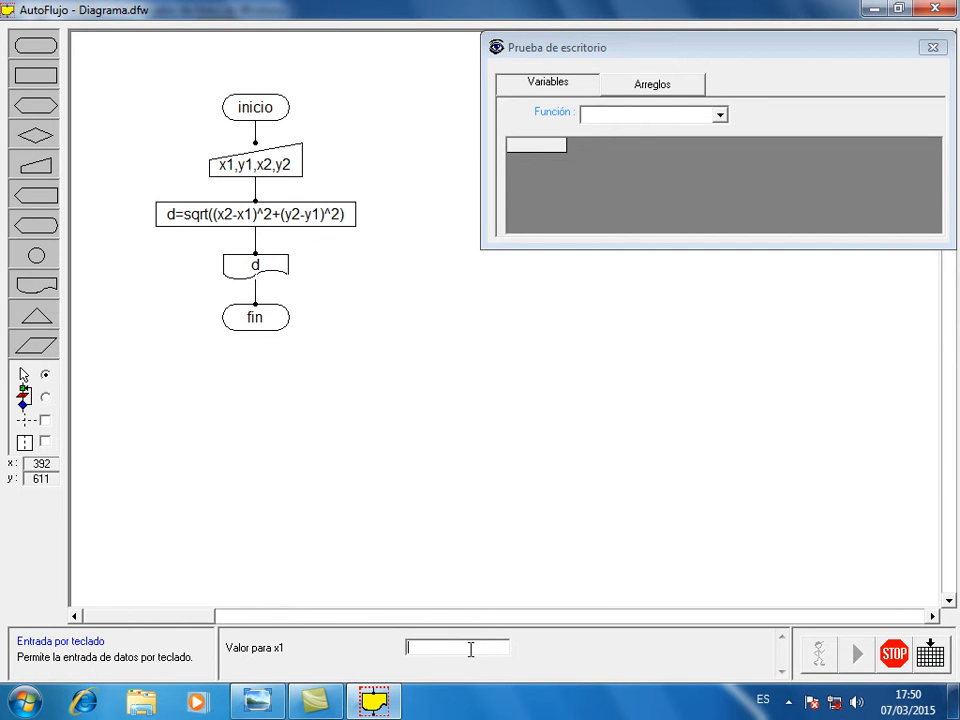
text(4)
key(Return)
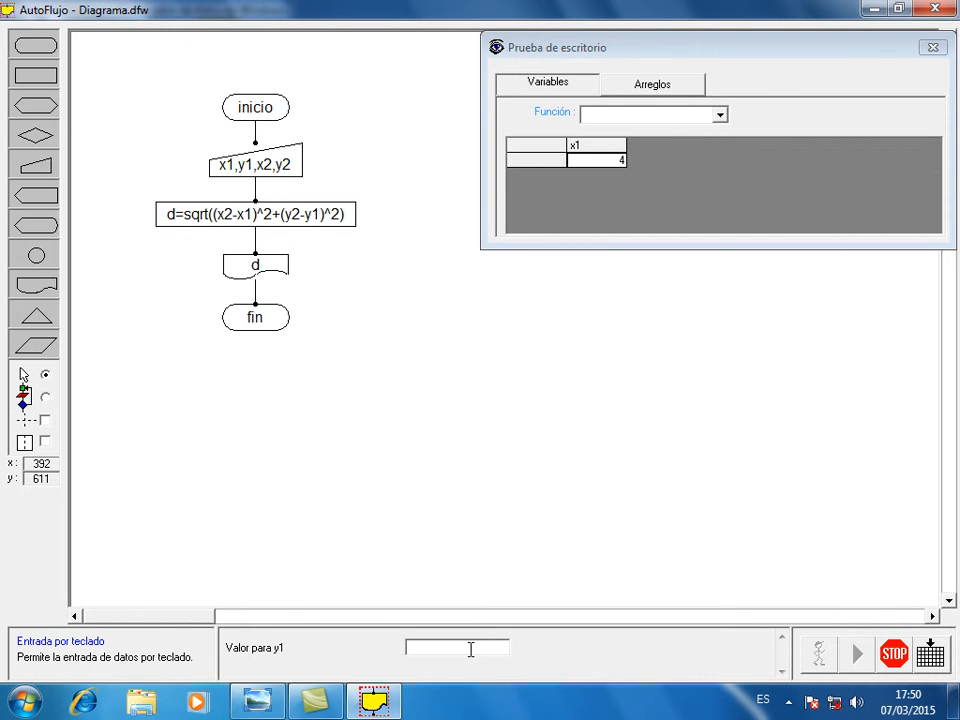
text(-1)
key(Return)
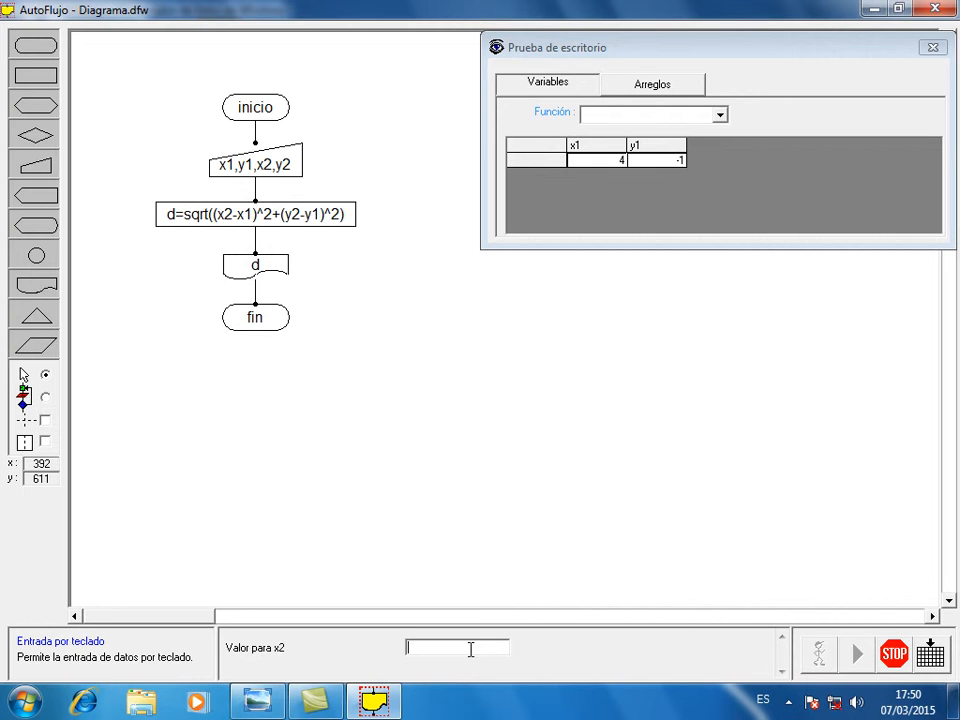
text(7)
key(Return)
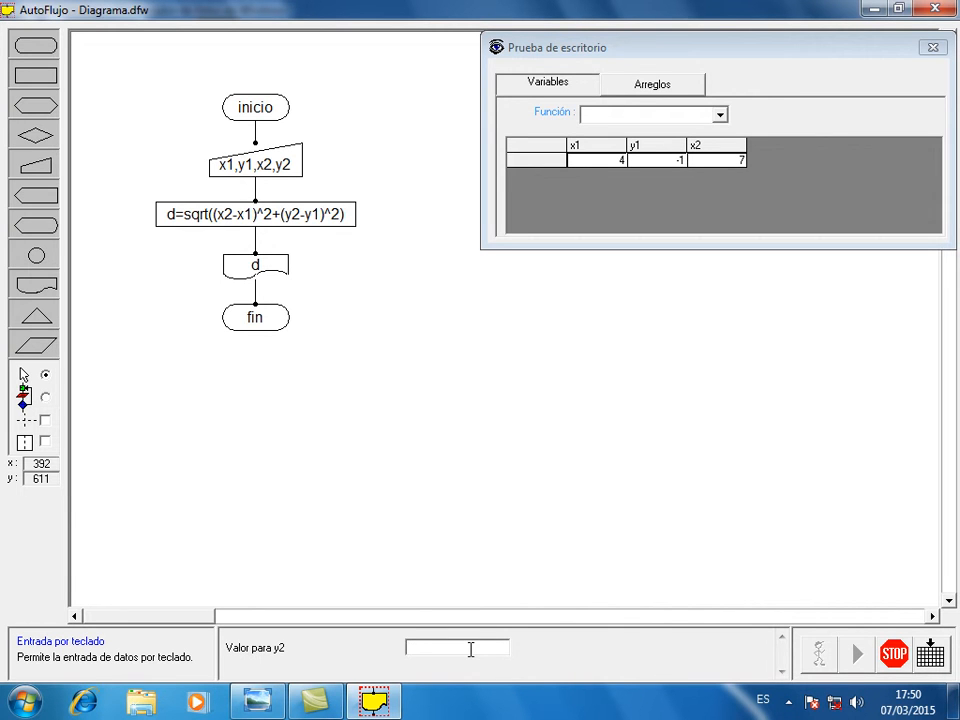
text(3)
key(Return)
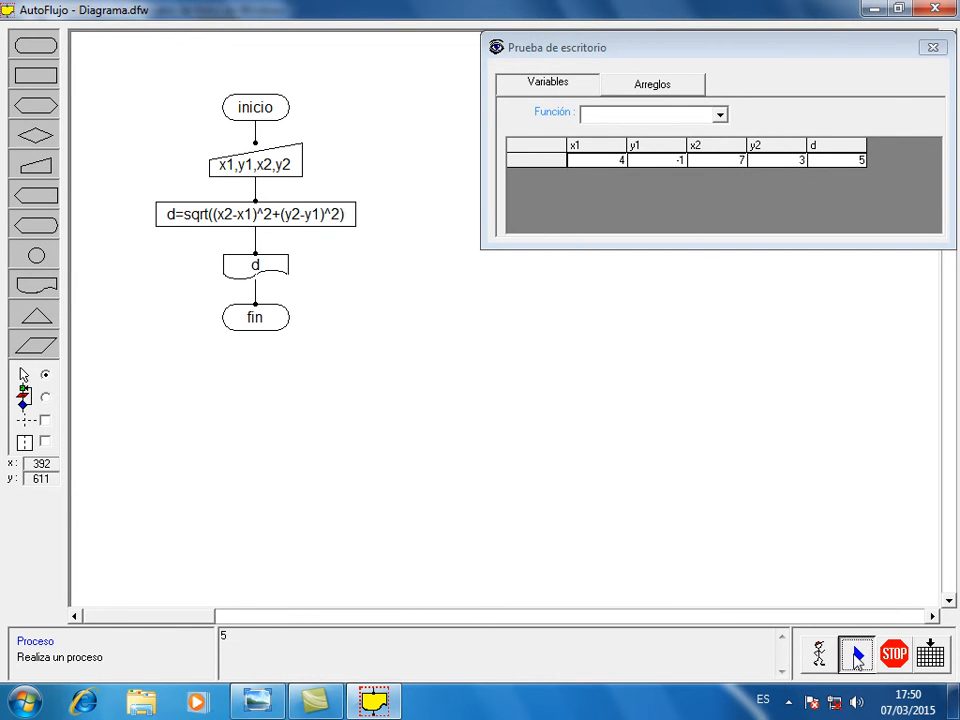
Continue the continuous run past the d output to its end and stop the execution
click(857, 655)
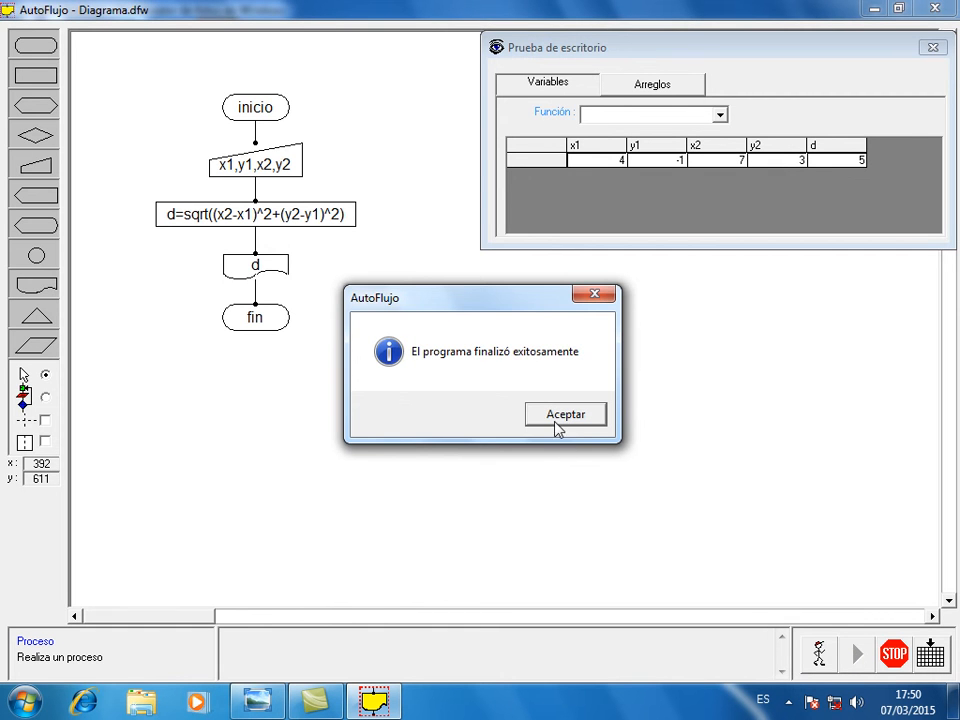
click(557, 411)
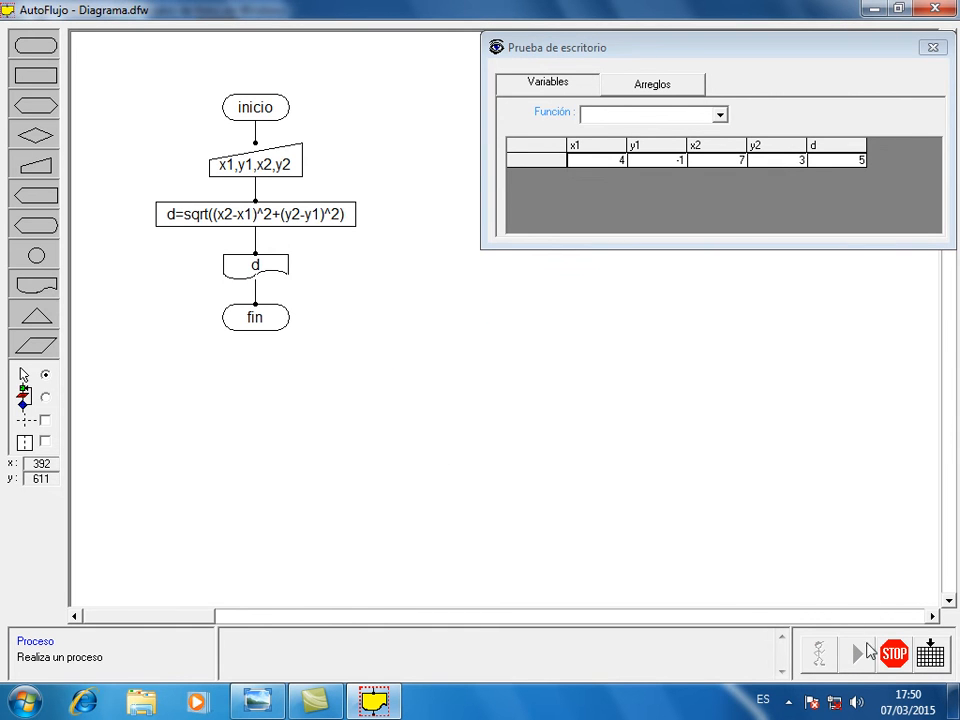
click(895, 655)
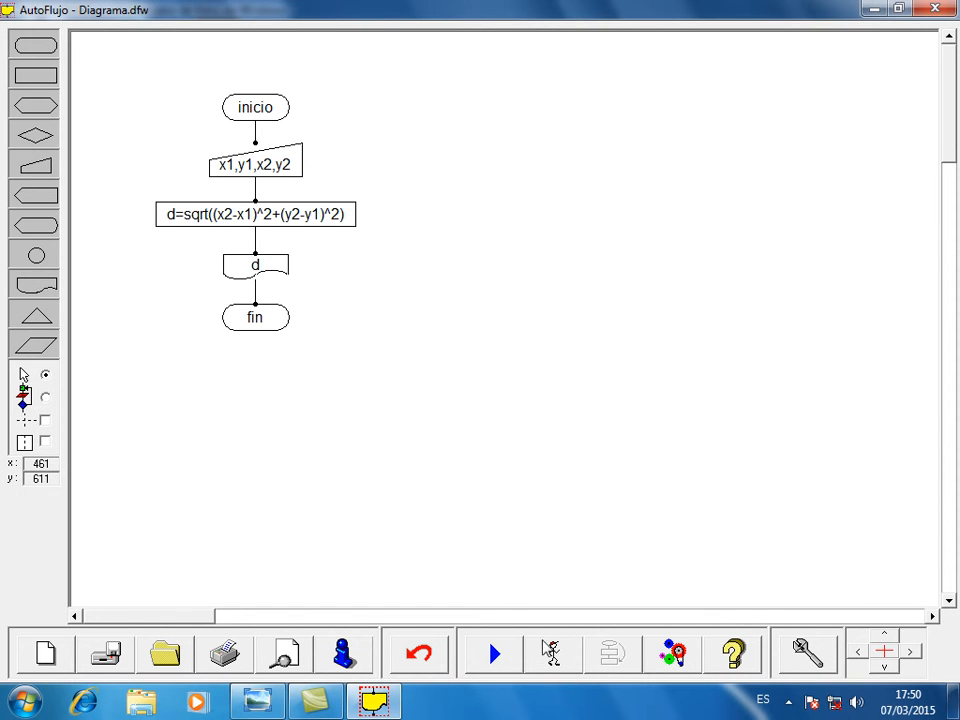
Start a new step-by-step execution, advance to the input symbol and show the Prueba de escritorio window
click(551, 657)
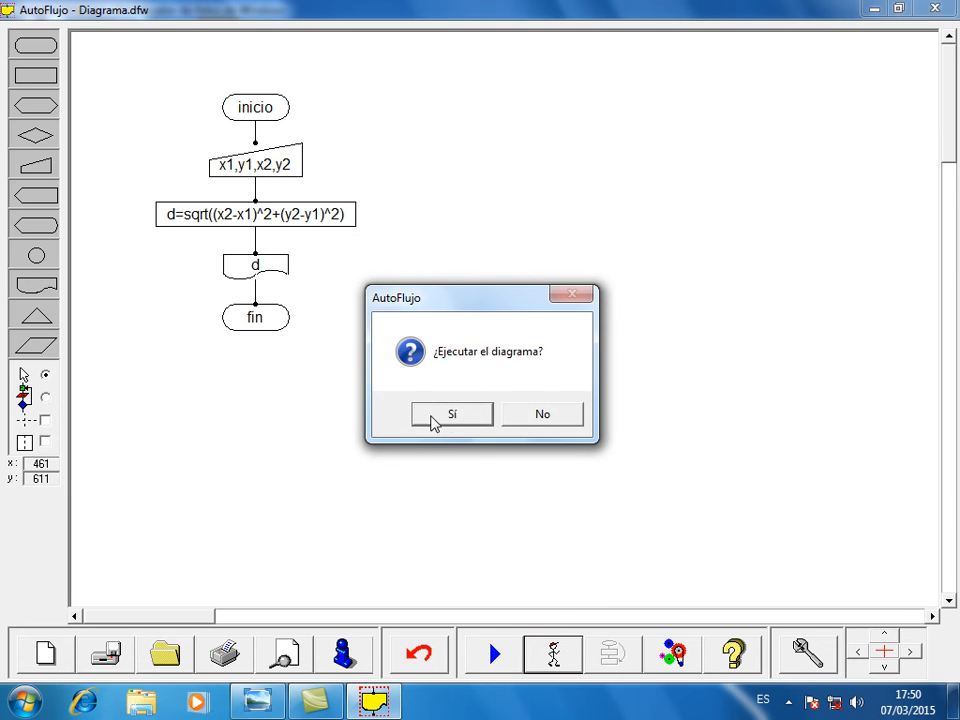
click(450, 421)
click(819, 658)
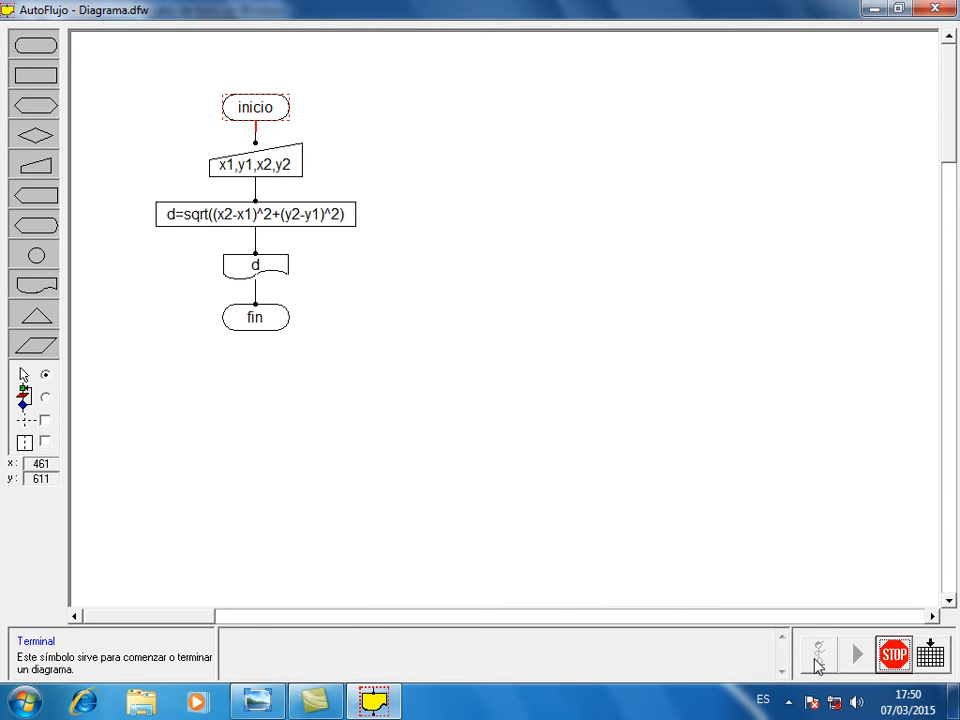
click(940, 662)
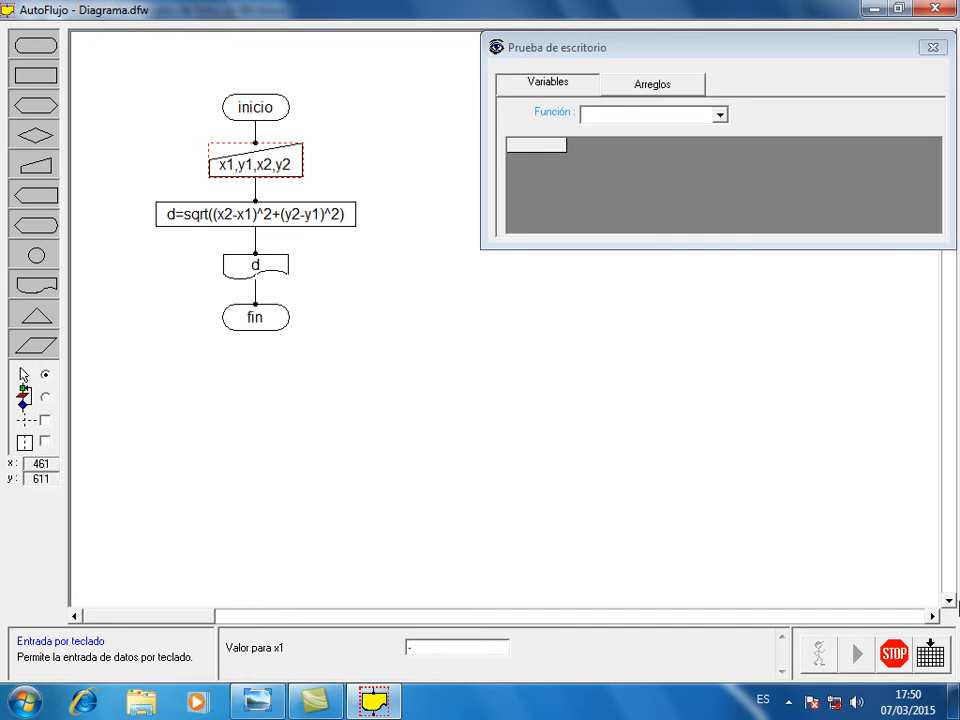
Enter x1=-5, y1=-2, x2=8 and y2=3 as the input values
key(Return)
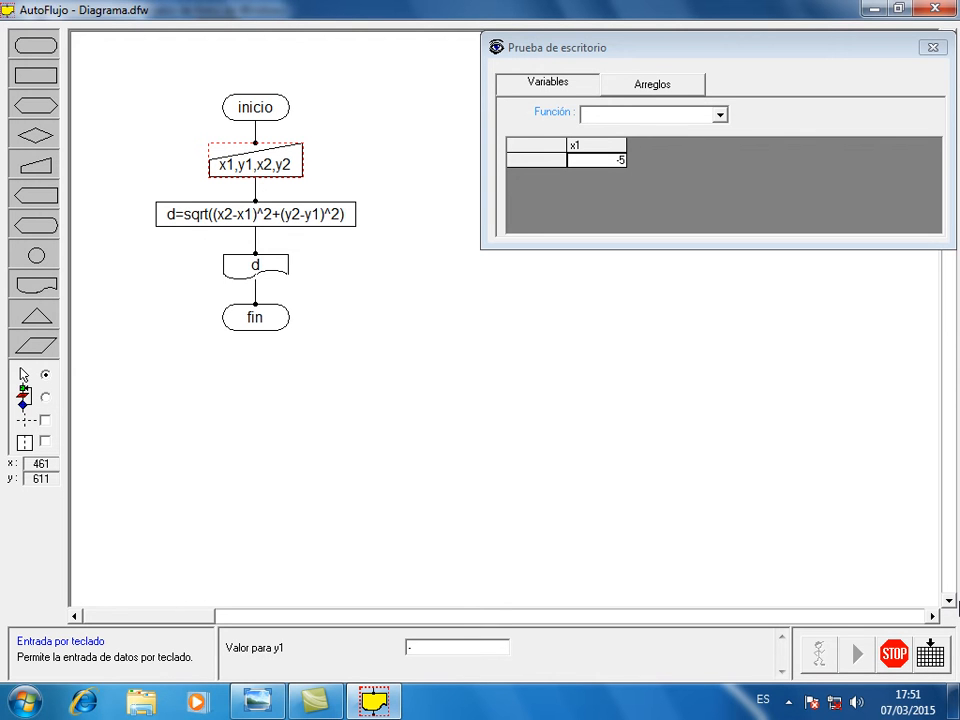
key(Return)
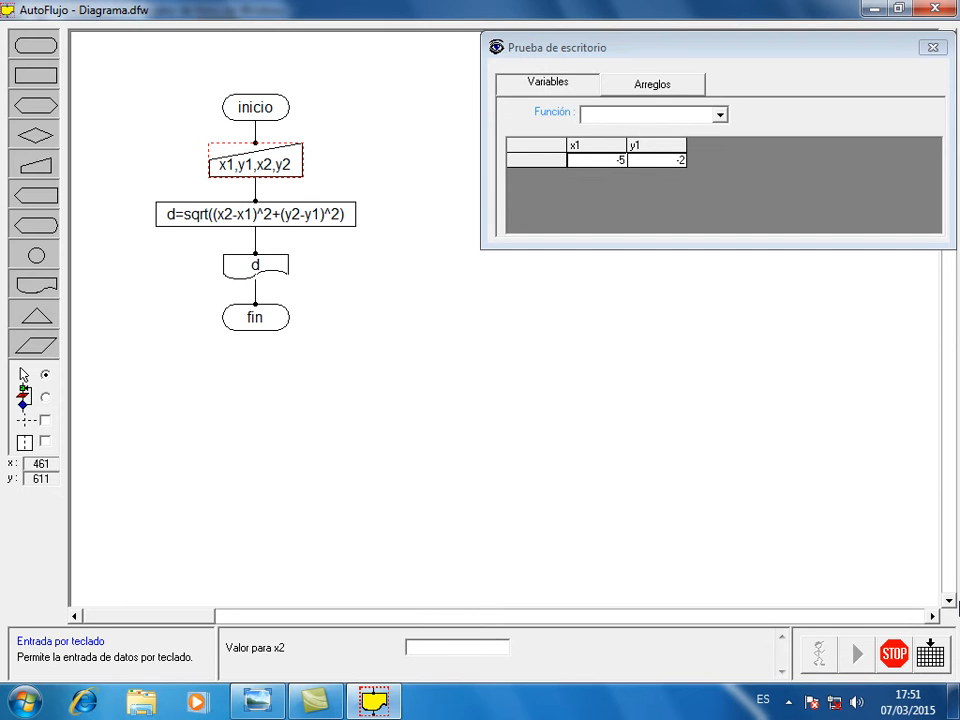
key(Return)
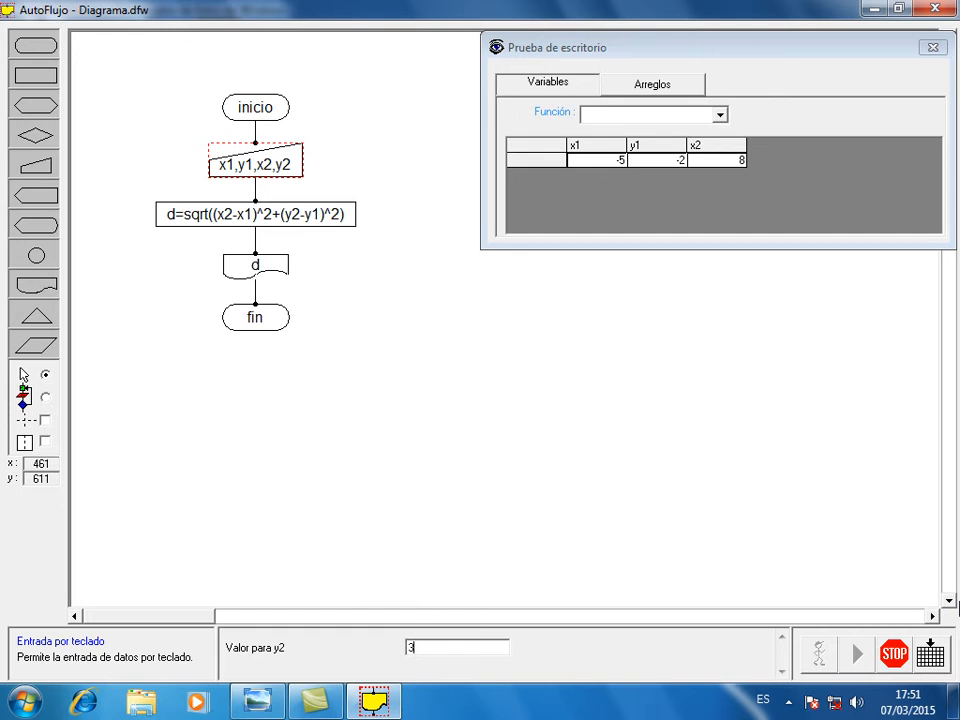
key(Return)
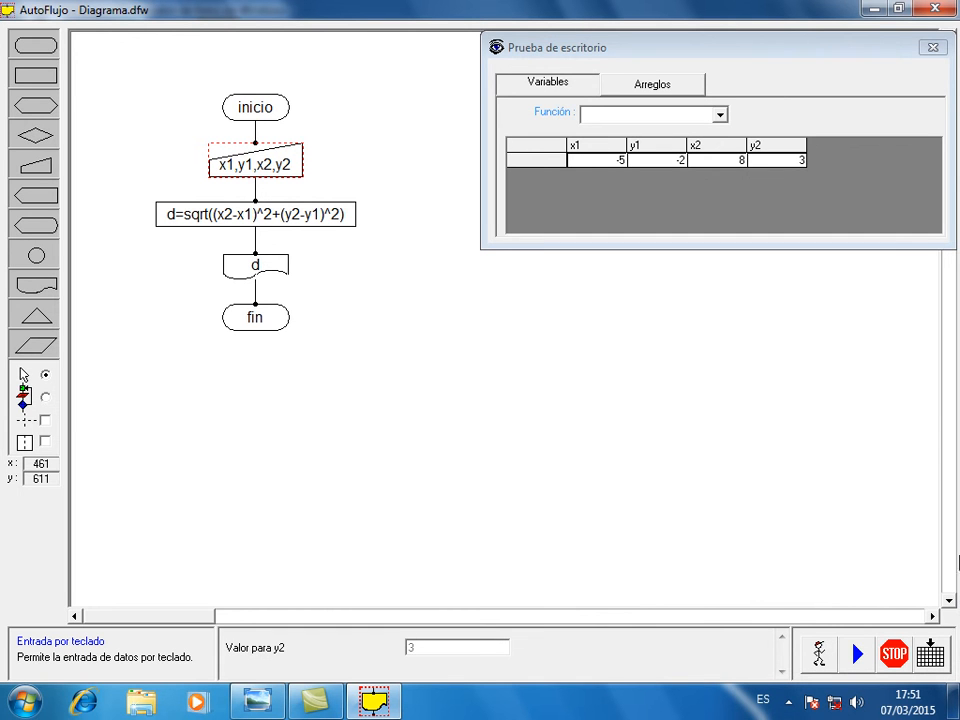
Execute the distance formula and the d output, and widen the d column in Prueba de escritorio to fit its full value
click(821, 656)
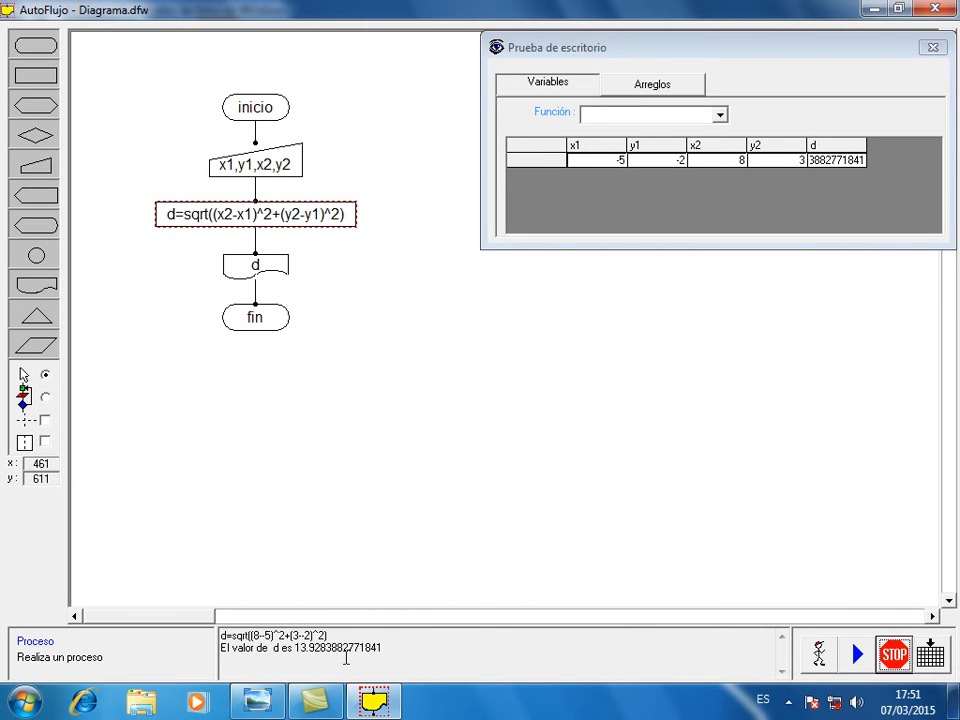
click(818, 655)
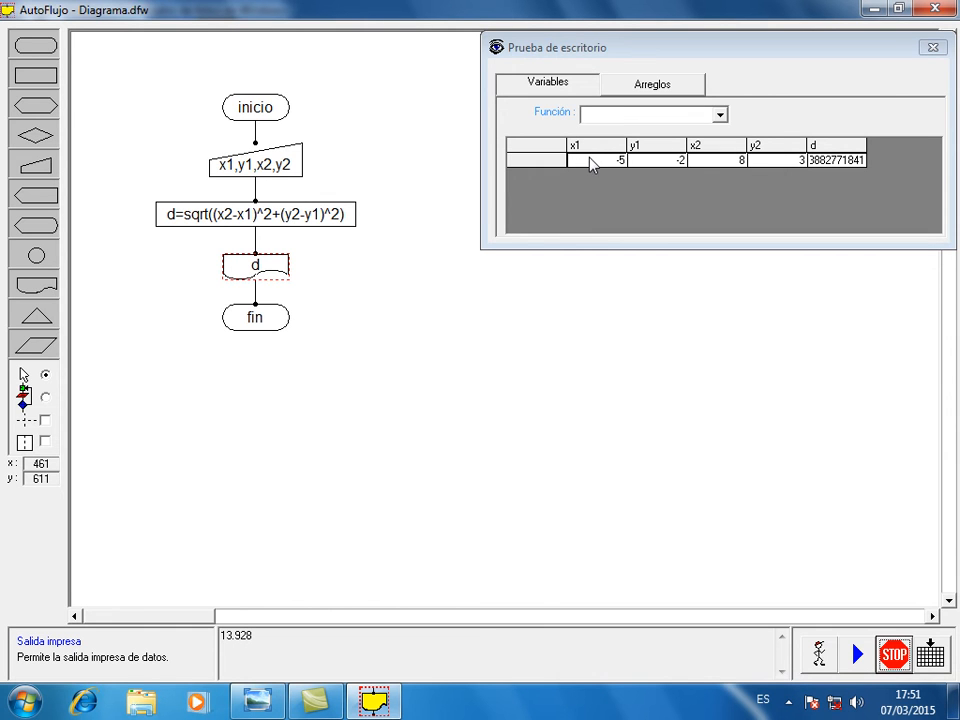
click(866, 143)
drag(908, 143, 908, 143)
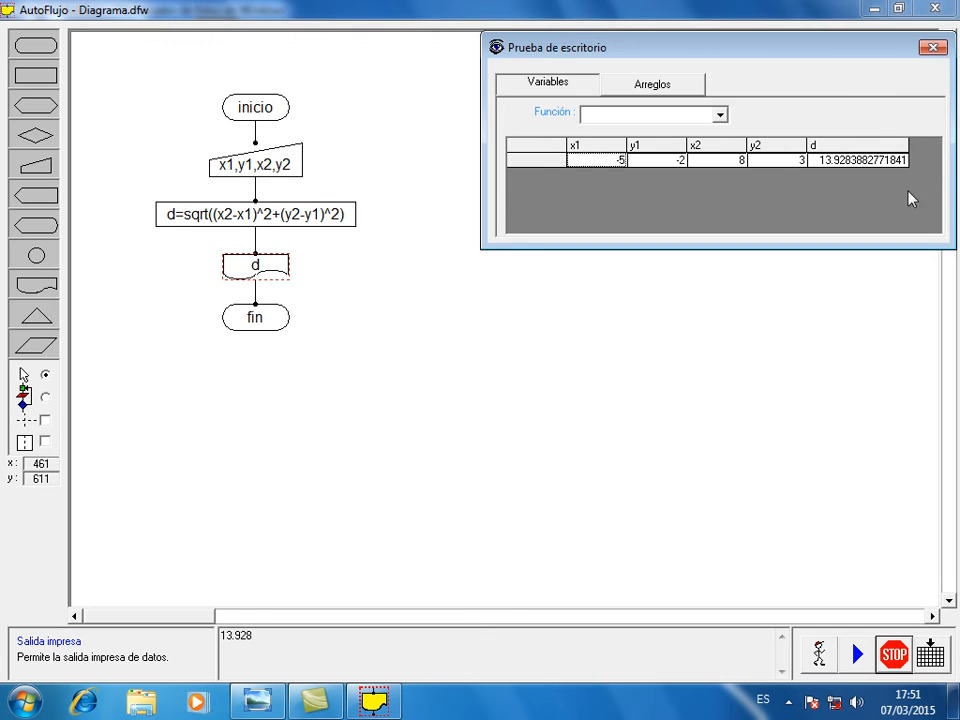
Advance through the fin terminal and close the step-by-step execution
click(818, 654)
click(819, 658)
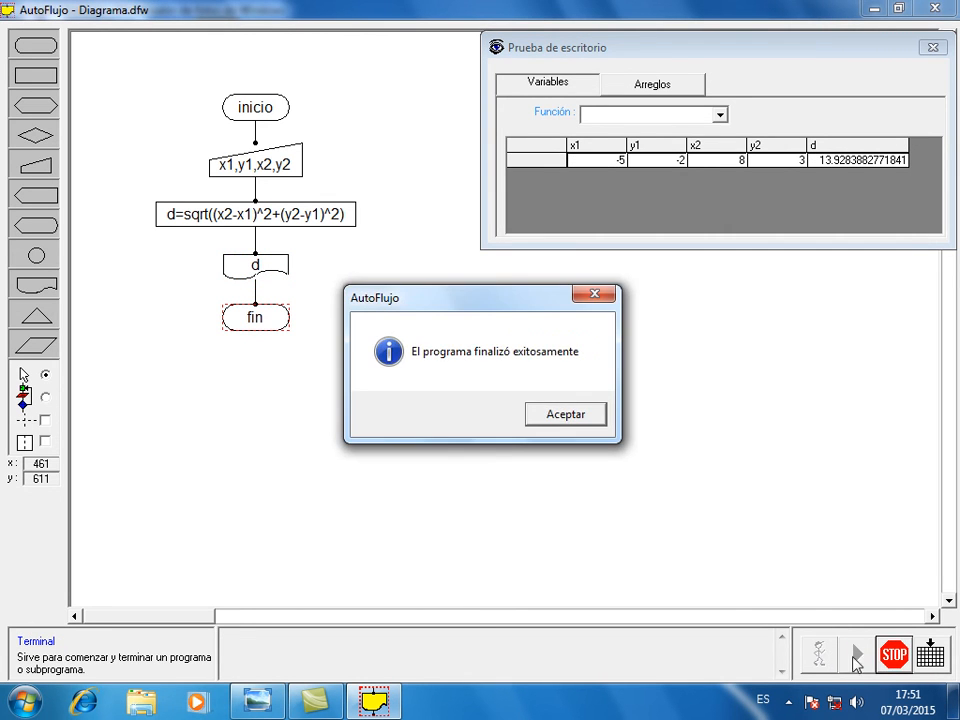
click(551, 418)
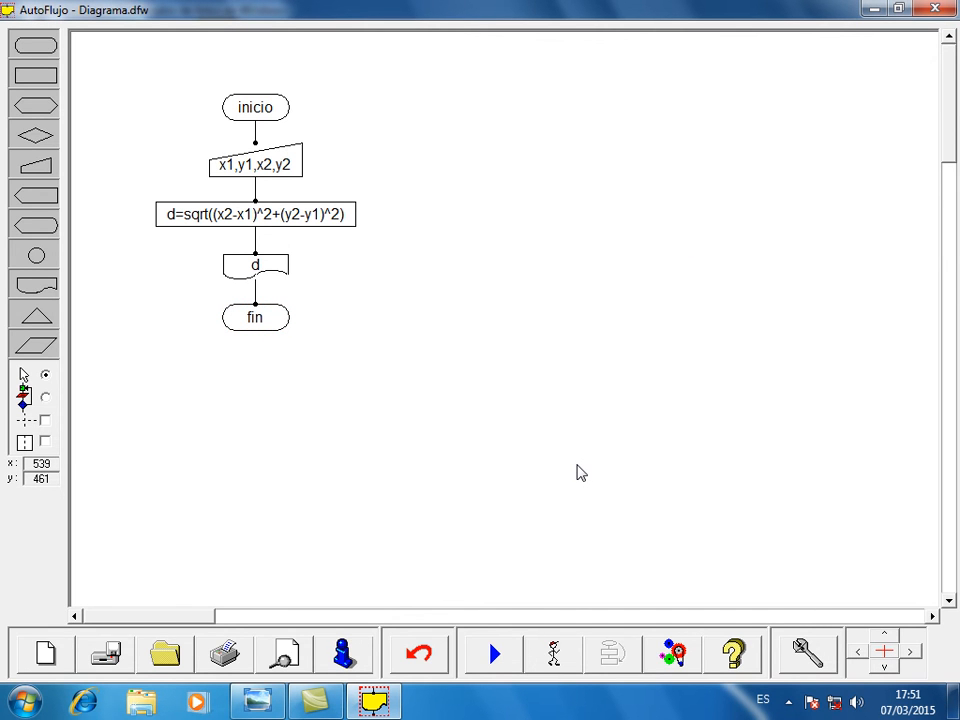
Generate the Lenguaje C code of the diagram, place its window beside the flowchart and examine the scanf line
click(672, 653)
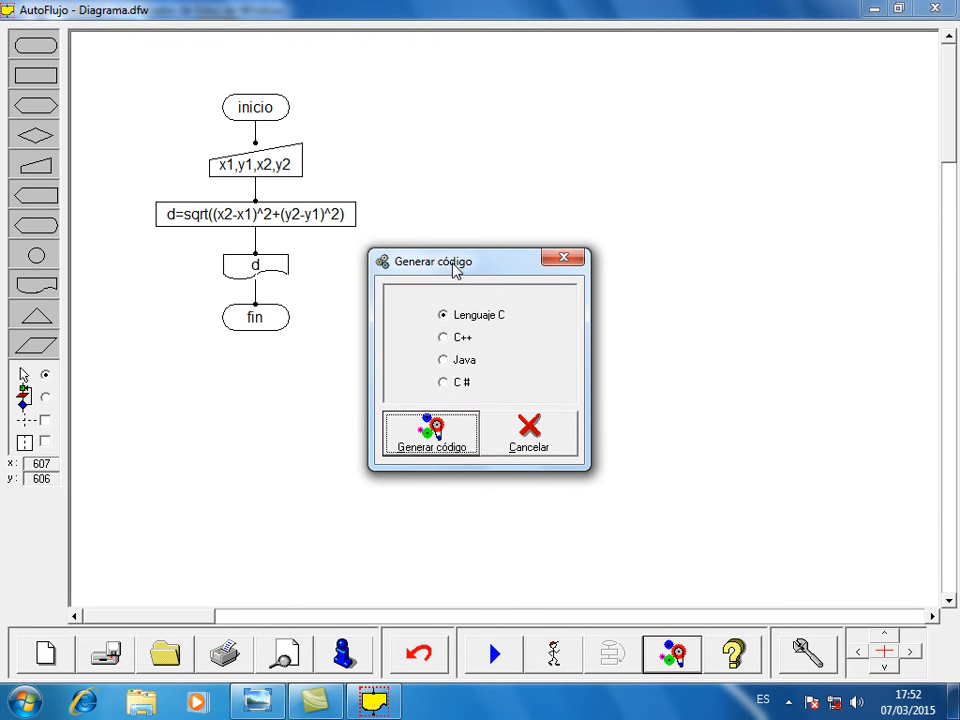
click(424, 443)
drag(277, 64, 677, 73)
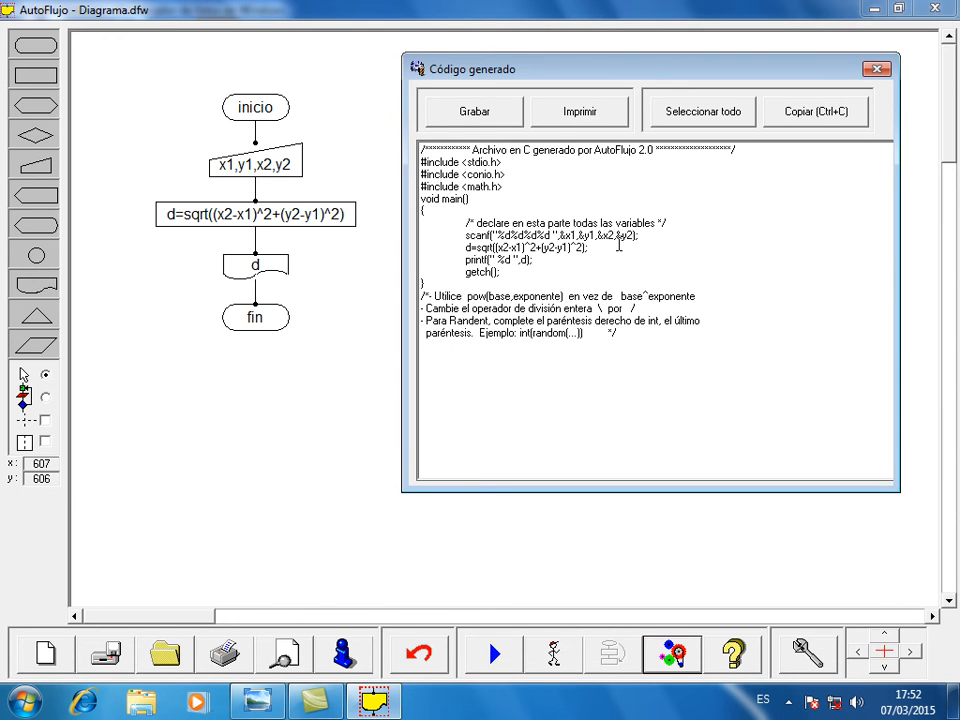
drag(465, 235, 658, 238)
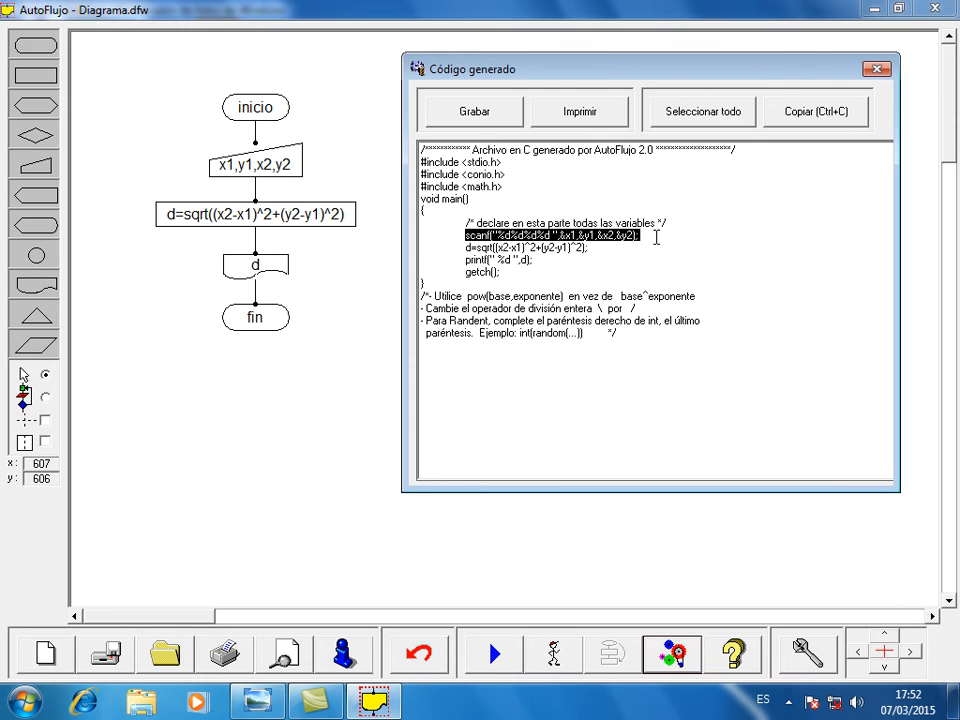
click(679, 264)
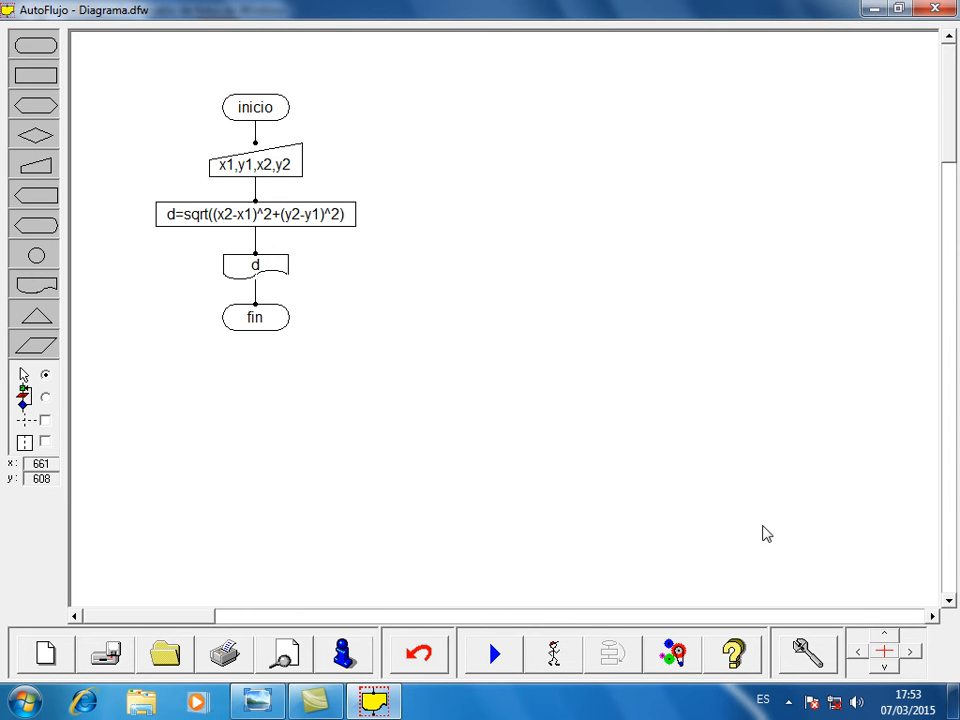
Open the AutoFlujo 2.0 manual in Adobe Reader, search for "funciones matematicas" and examine the function table in section 3.6
click(736, 665)
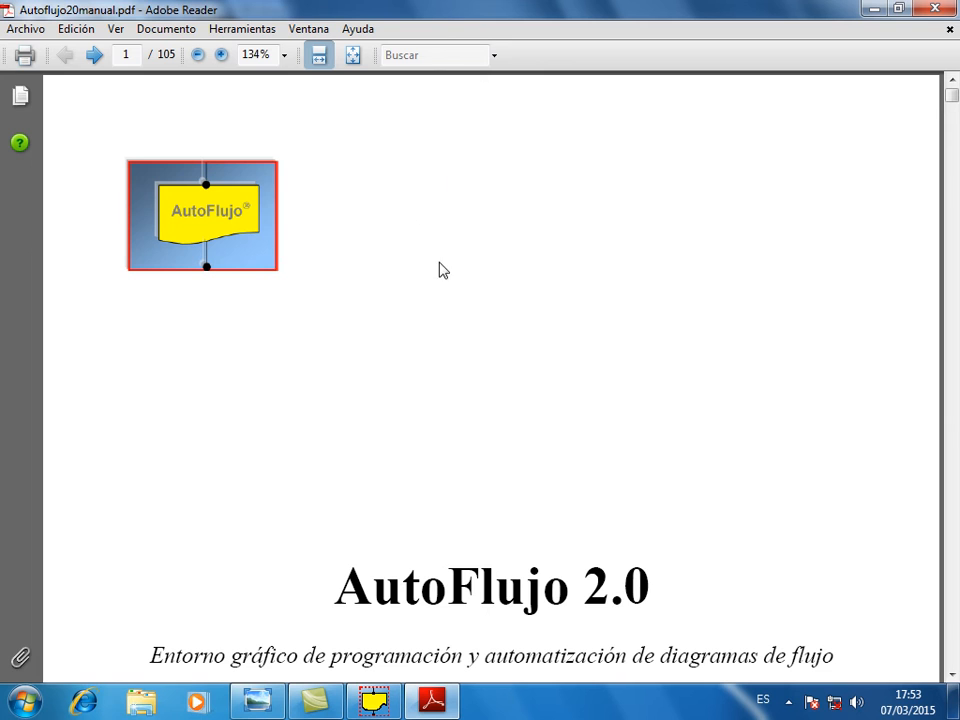
click(452, 55)
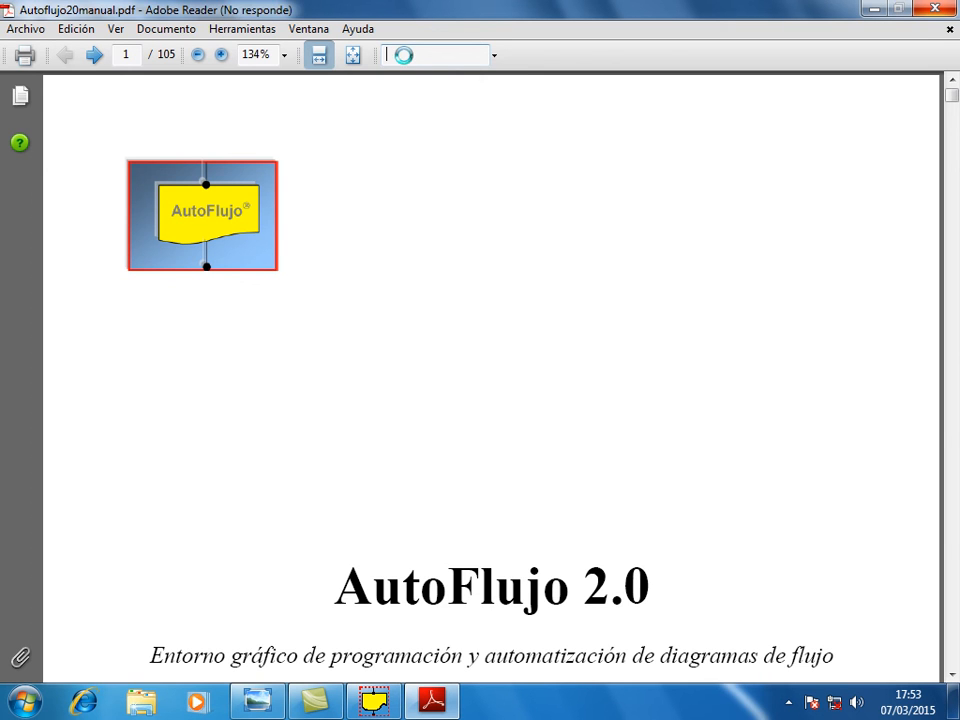
text(funf)
key(BackSpace)
text(ciones matematicas)
key(Return)
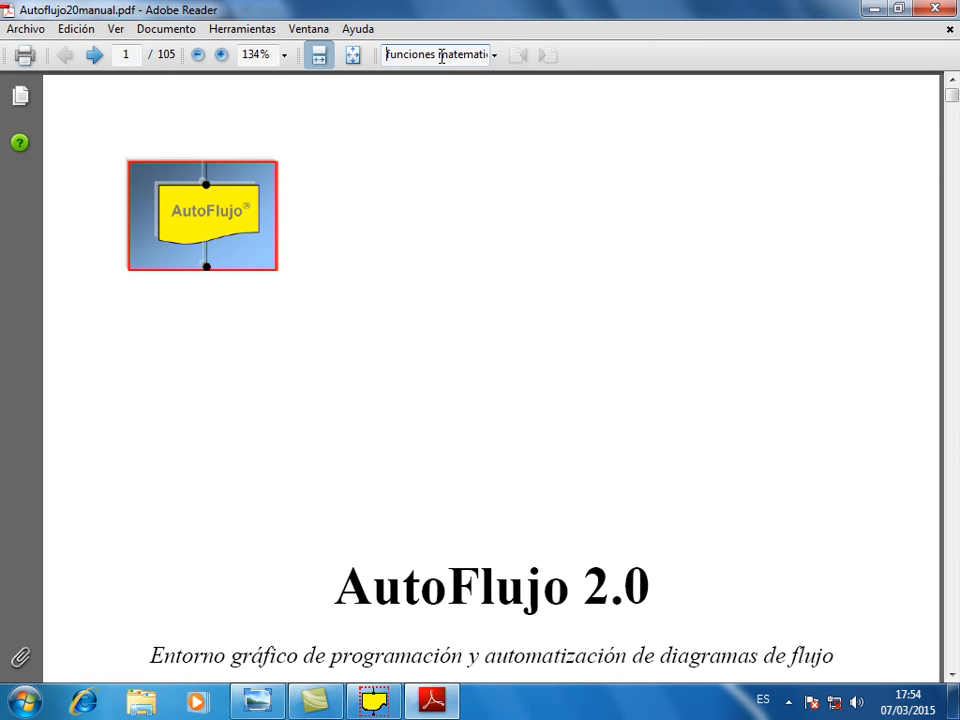
key(Return)
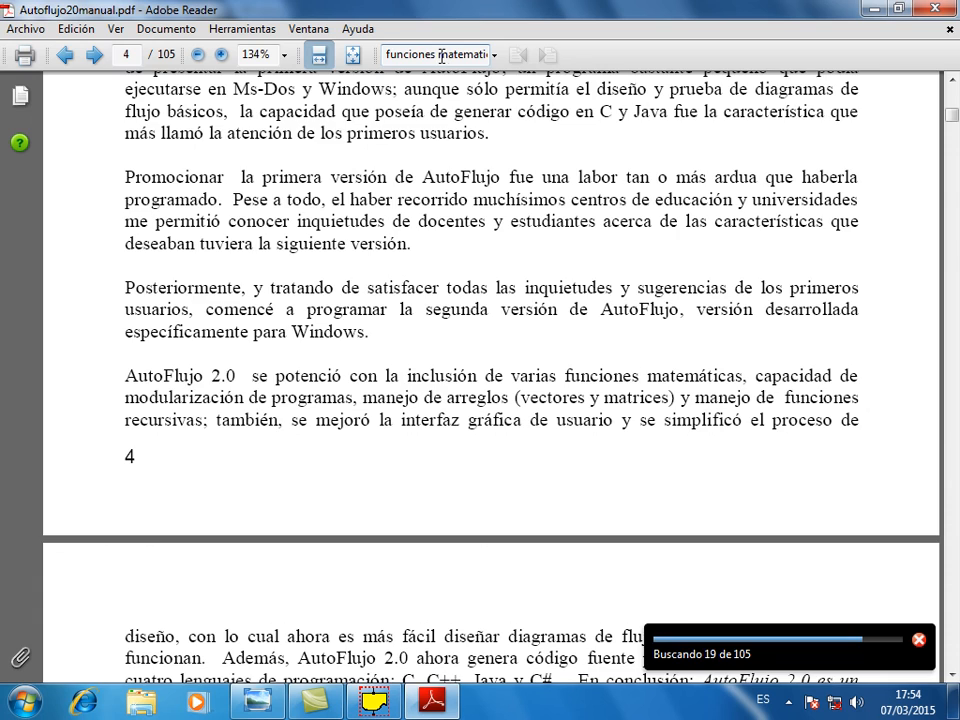
click(505, 371)
scroll(503, 365, down, 3)
scroll(503, 362, down, 2)
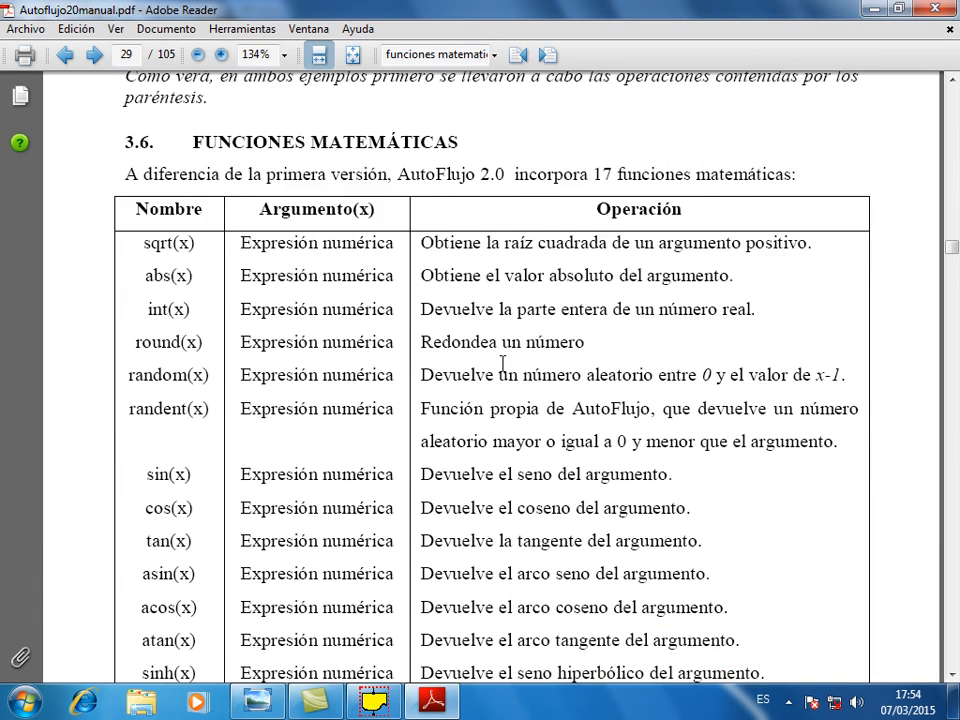
Examine the rest of the mathematical function table in section 3.6, down to log10(x), and close the manual
scroll(503, 364, down, 2)
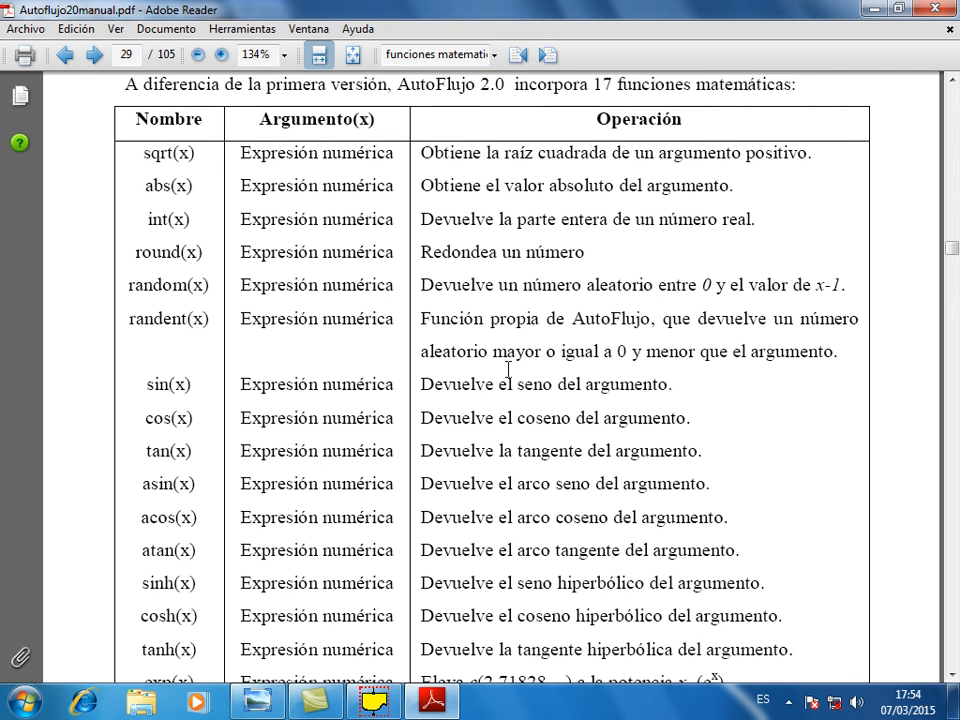
scroll(508, 369, down, 2)
scroll(508, 369, down, 3)
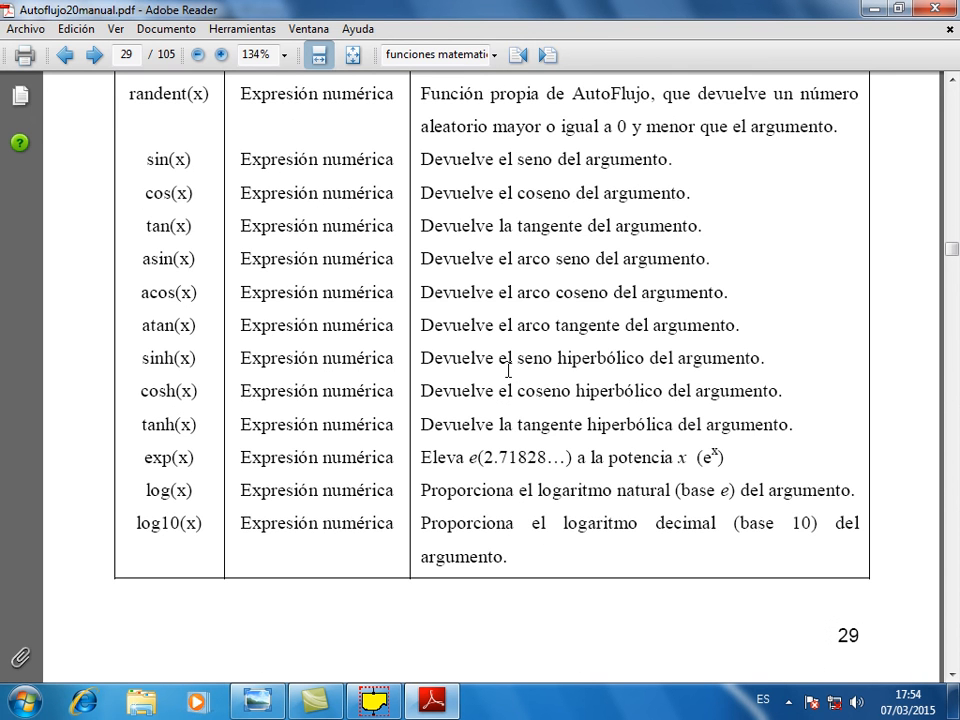
scroll(508, 369, up, 6)
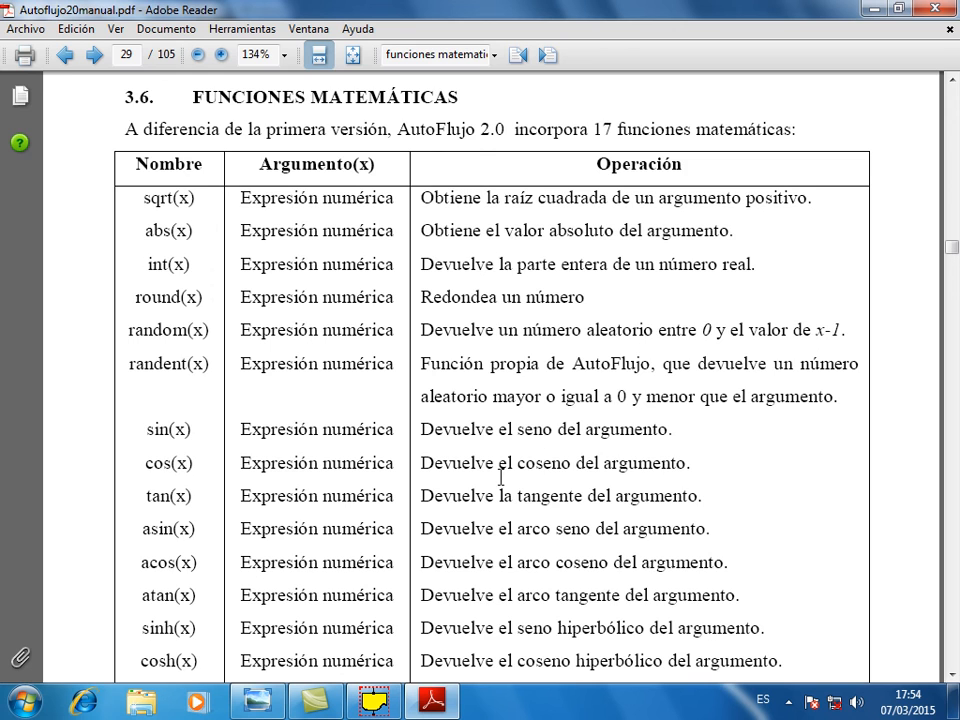
scroll(501, 478, down, 4)
scroll(499, 476, down, 3)
scroll(497, 476, up, 3)
scroll(499, 465, up, 1)
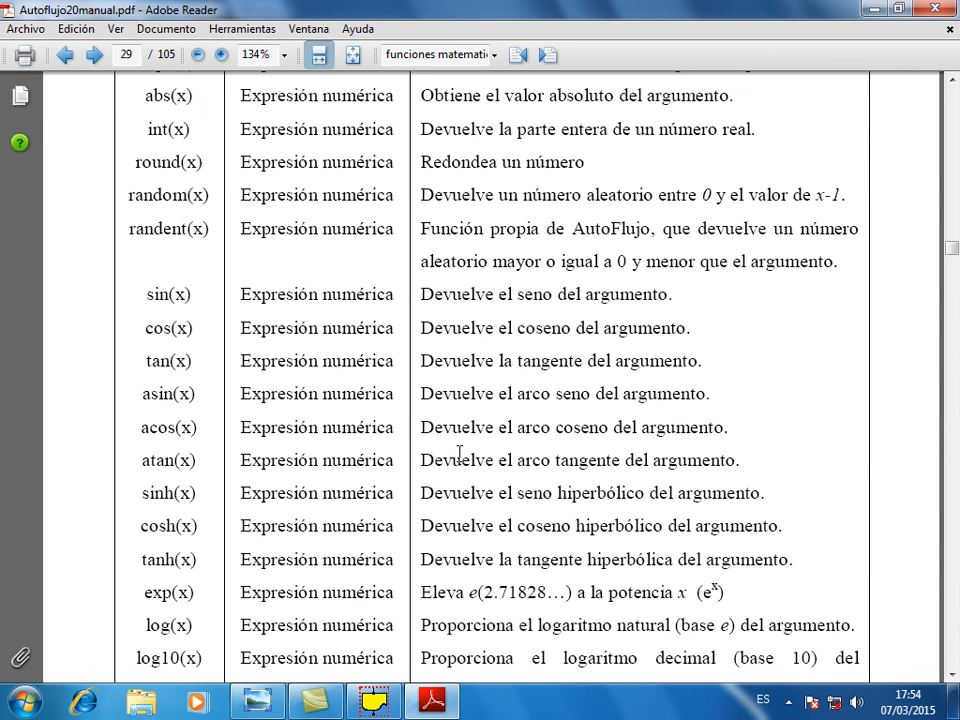
scroll(460, 453, down, 4)
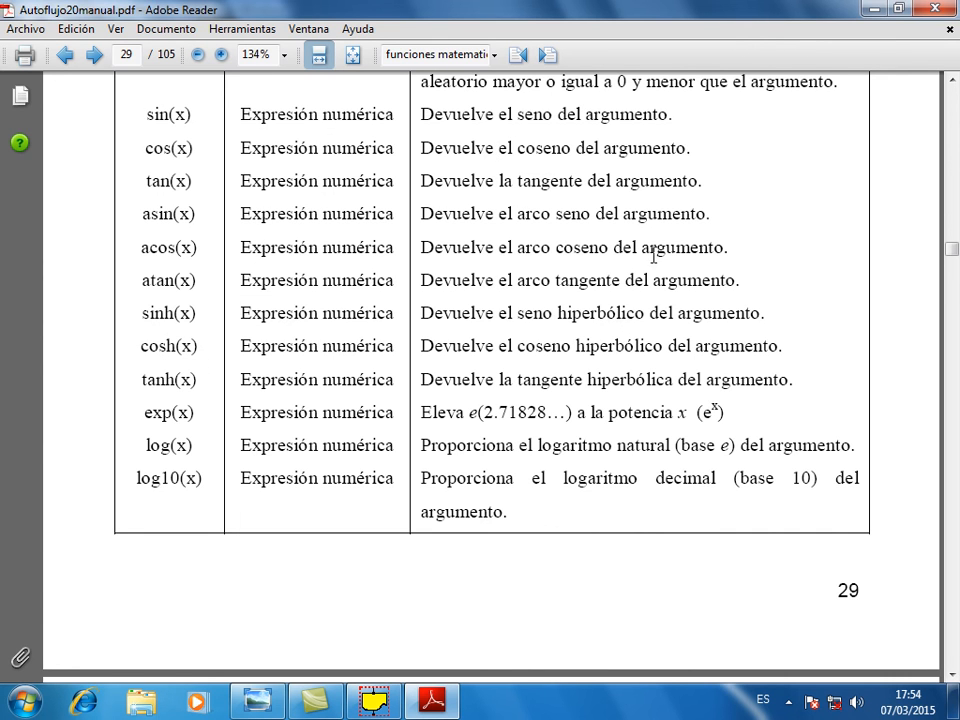
click(940, 12)
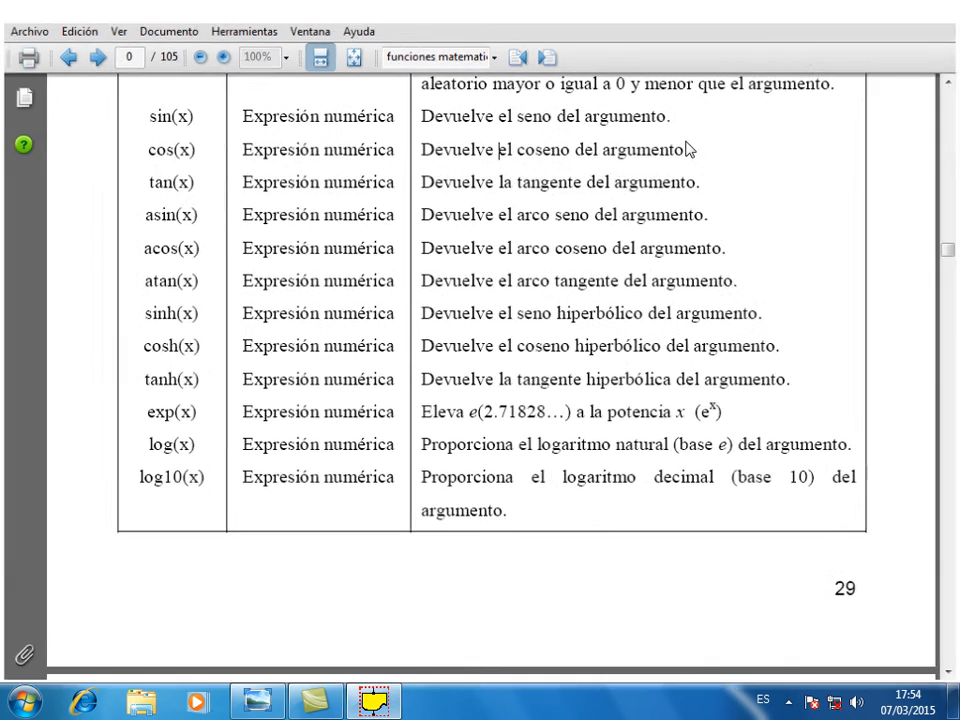